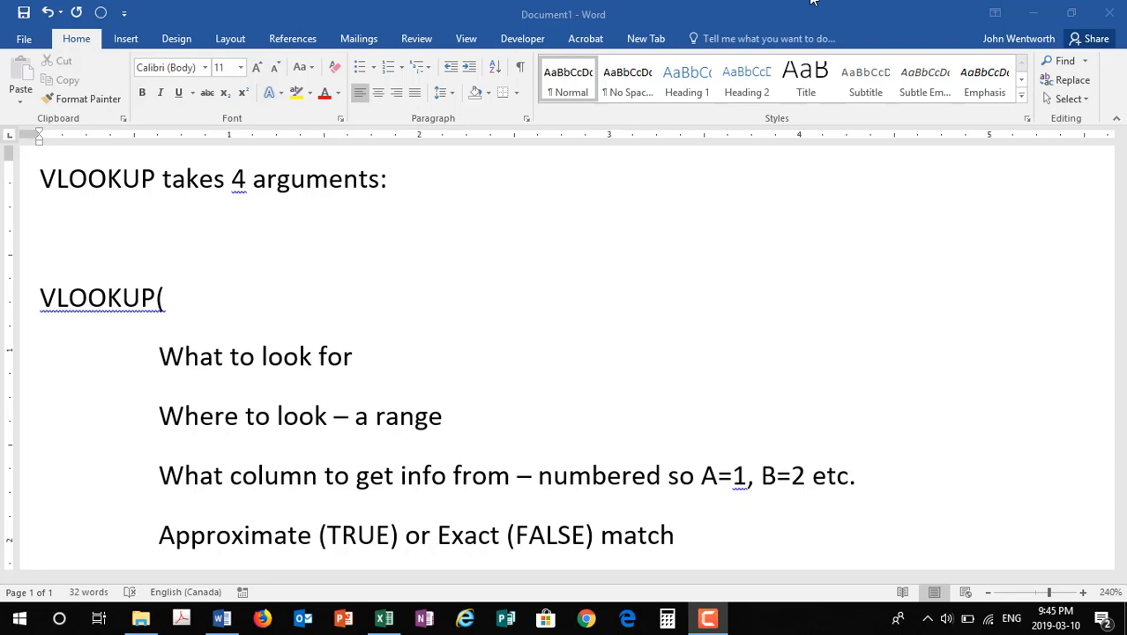
# Append "– a value or cell" to the "What to look for" line.
pyautogui.click(379, 355)
pyautogui.click(364, 355)
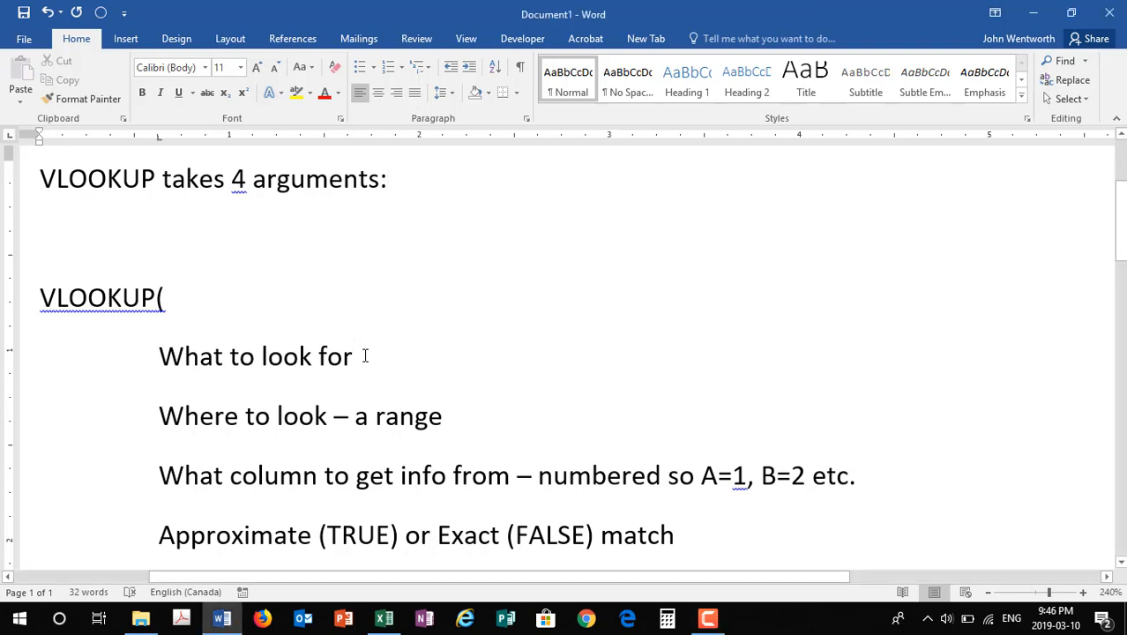
pyautogui.write('- ')
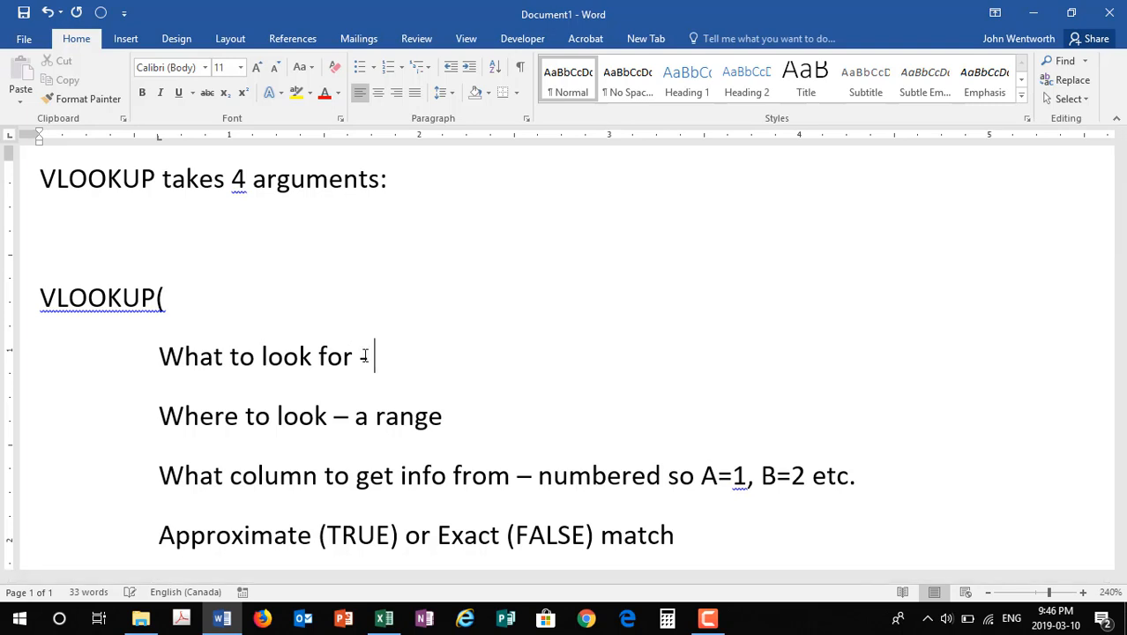
pyautogui.write('a value')
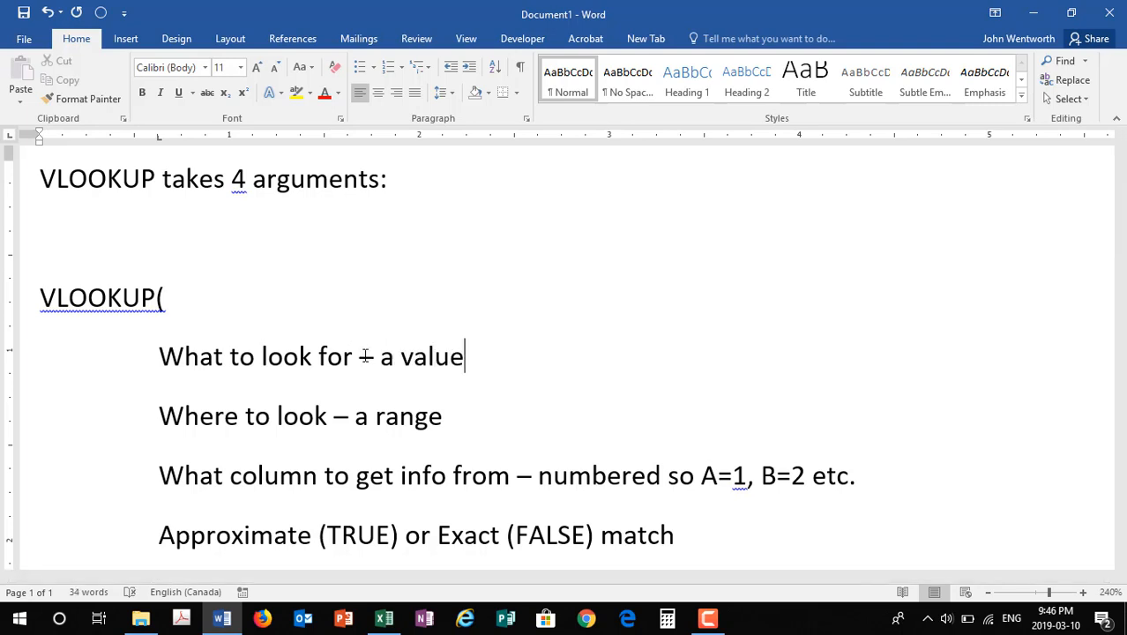
pyautogui.write(' or cell')
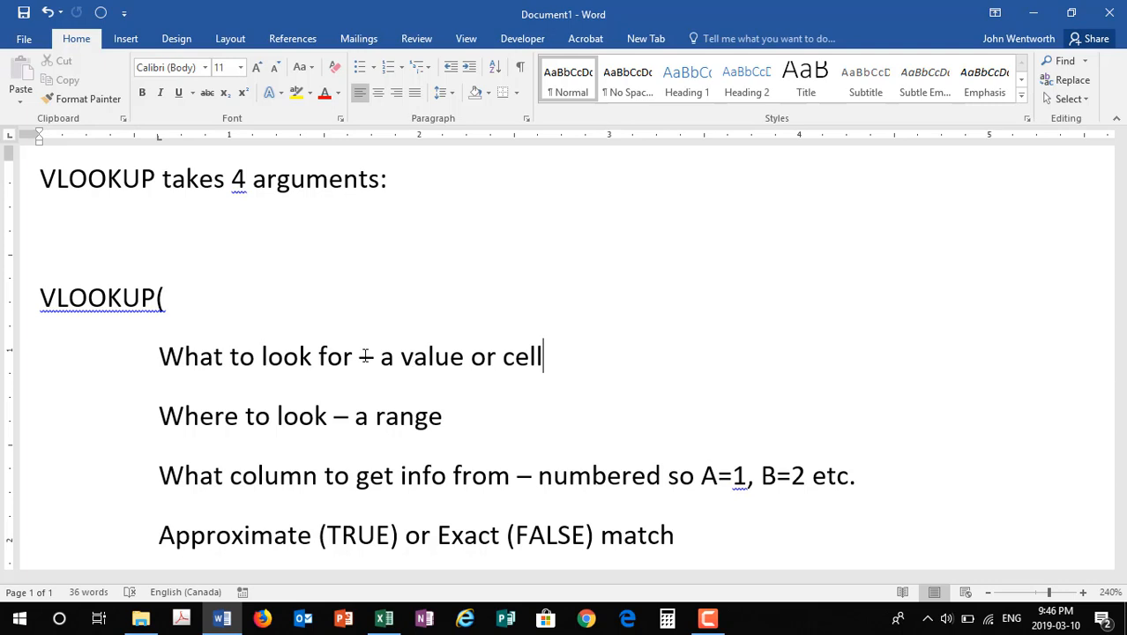
# Switch to the VLOOKUP.xlsx workbook in Excel and insert a VLOOKUP function in the retail price cell G4.
pyautogui.hotkey('alt', 'Tab')
pyautogui.press('Tab')
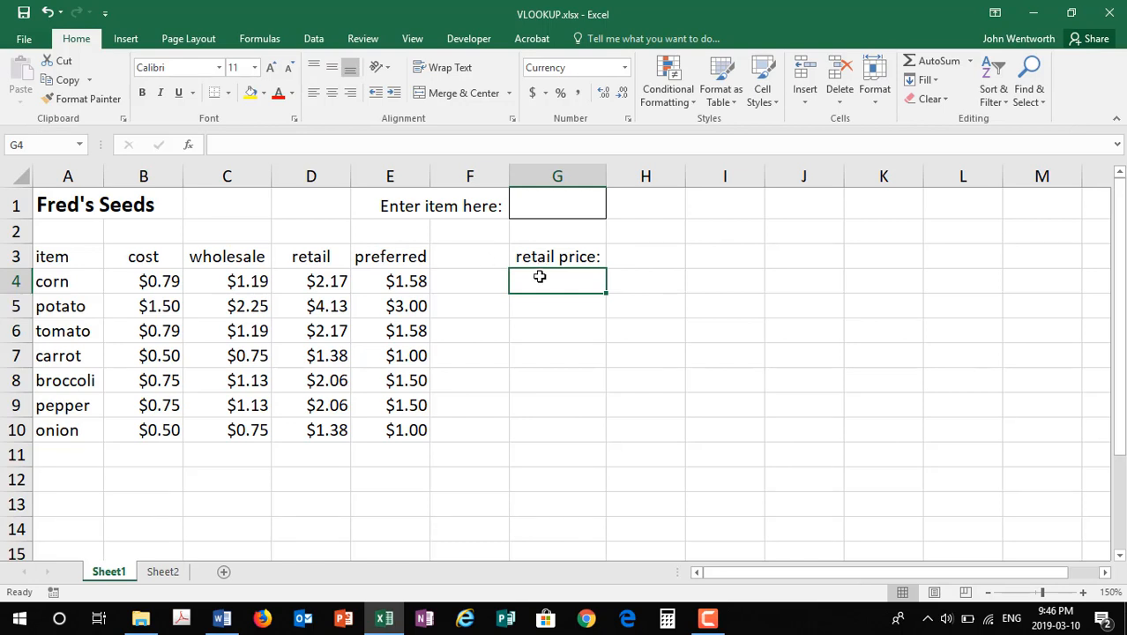
pyautogui.click(261, 39)
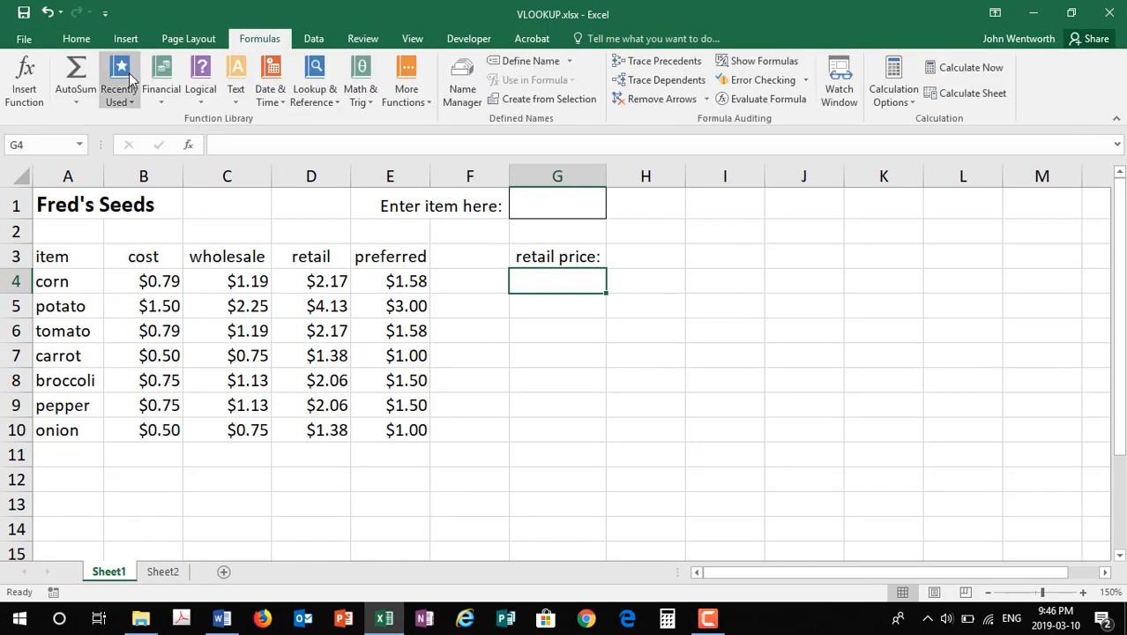
pyautogui.click(29, 80)
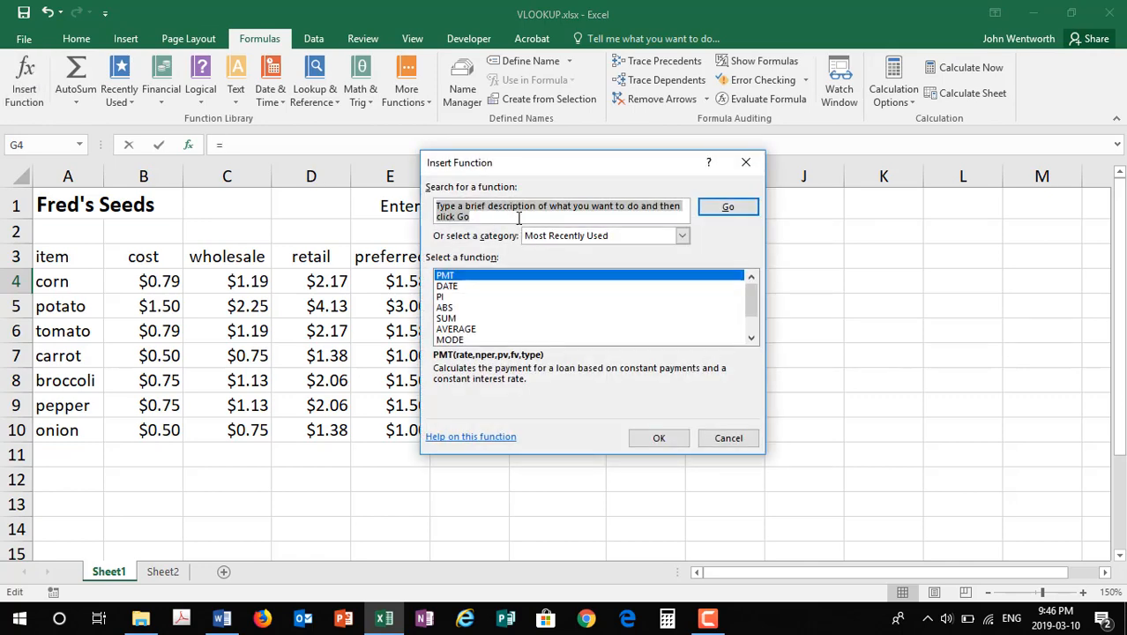
pyautogui.write('vlookup')
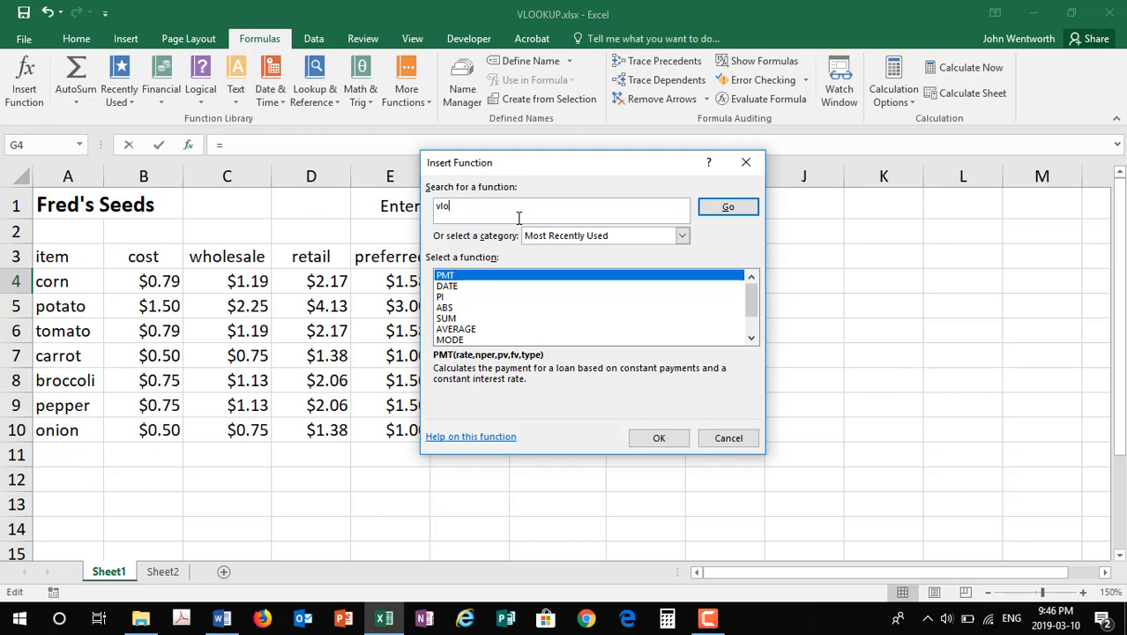
pyautogui.press('Return')
pyautogui.press('Return')
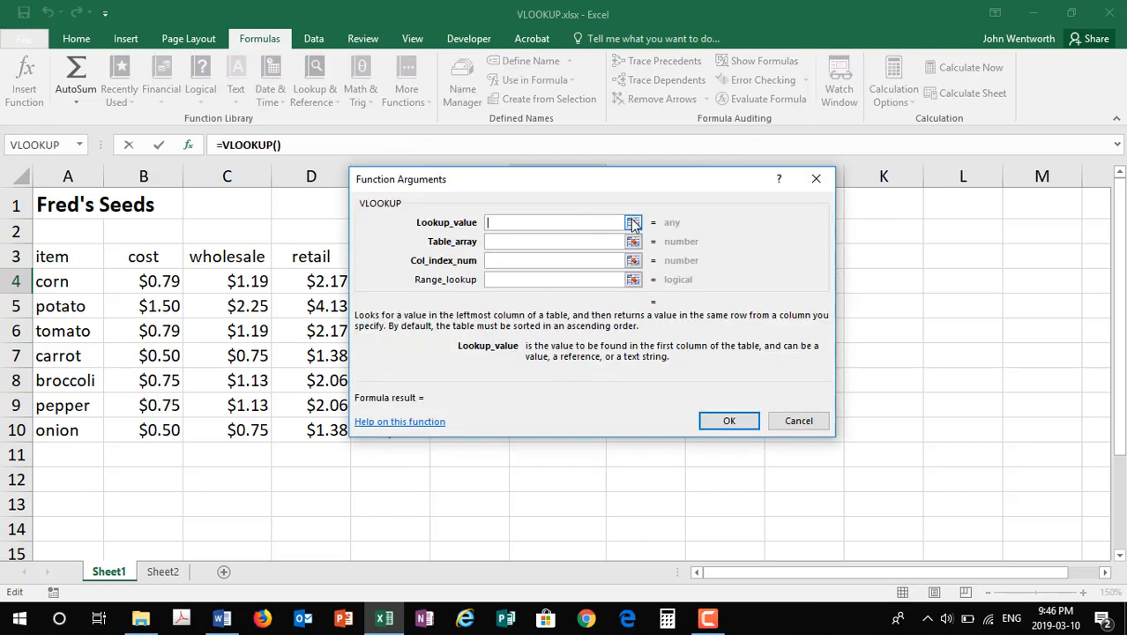
# Set the VLOOKUP's lookup value to G1 and its table array to A4:E10.
pyautogui.moveTo(603, 192); pyautogui.dragTo(855, 268)
pyautogui.click(892, 296)
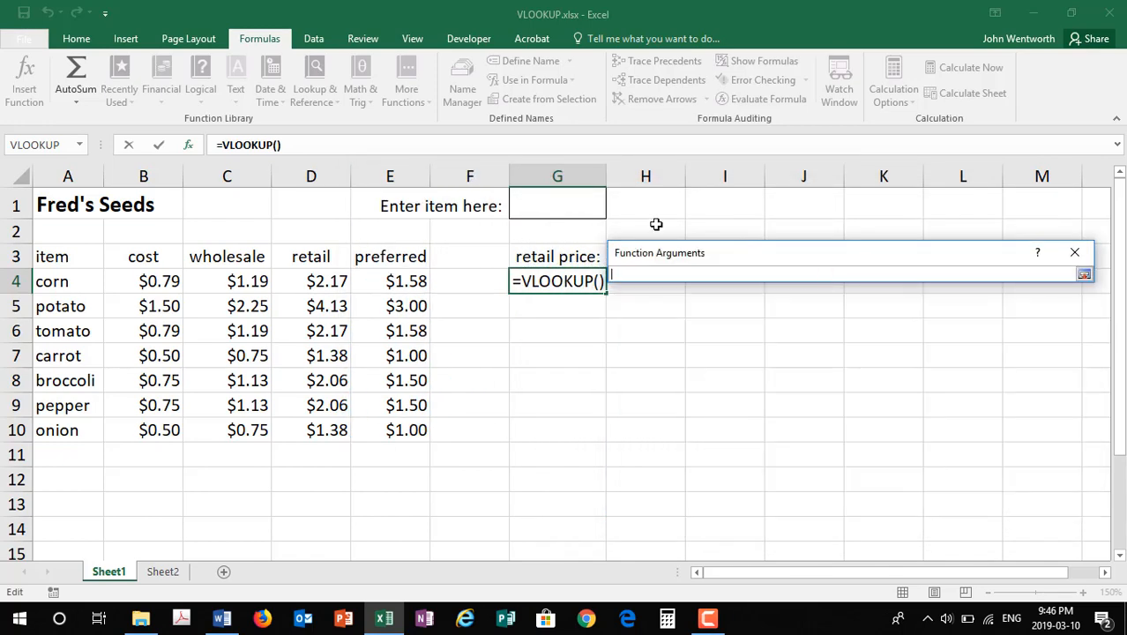
pyautogui.click(588, 206)
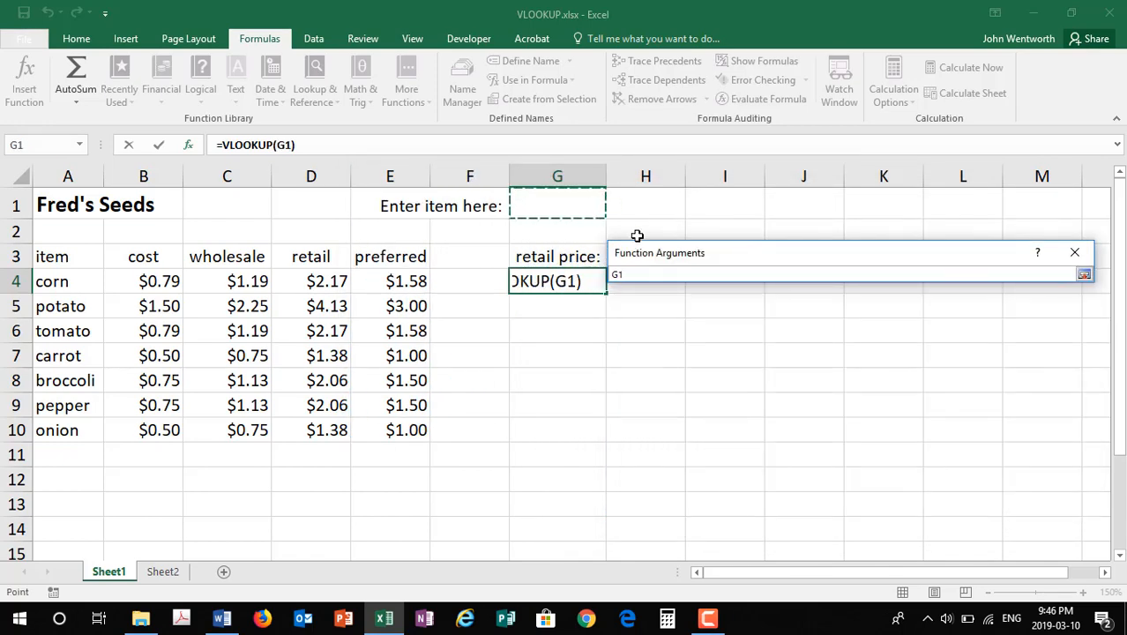
pyautogui.click(1085, 276)
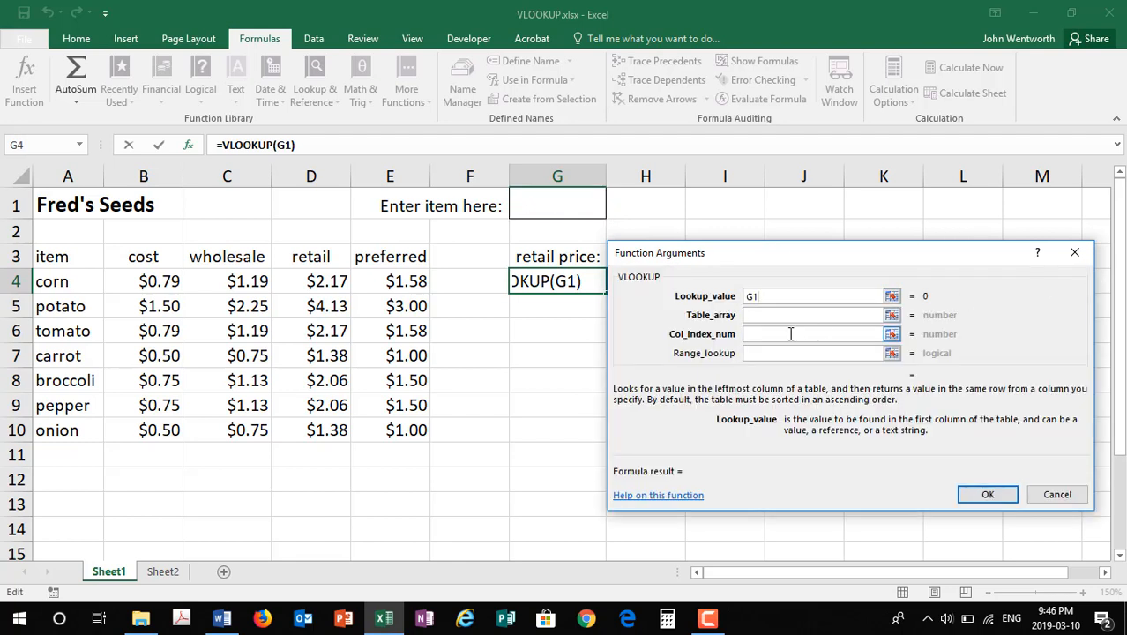
pyautogui.click(783, 314)
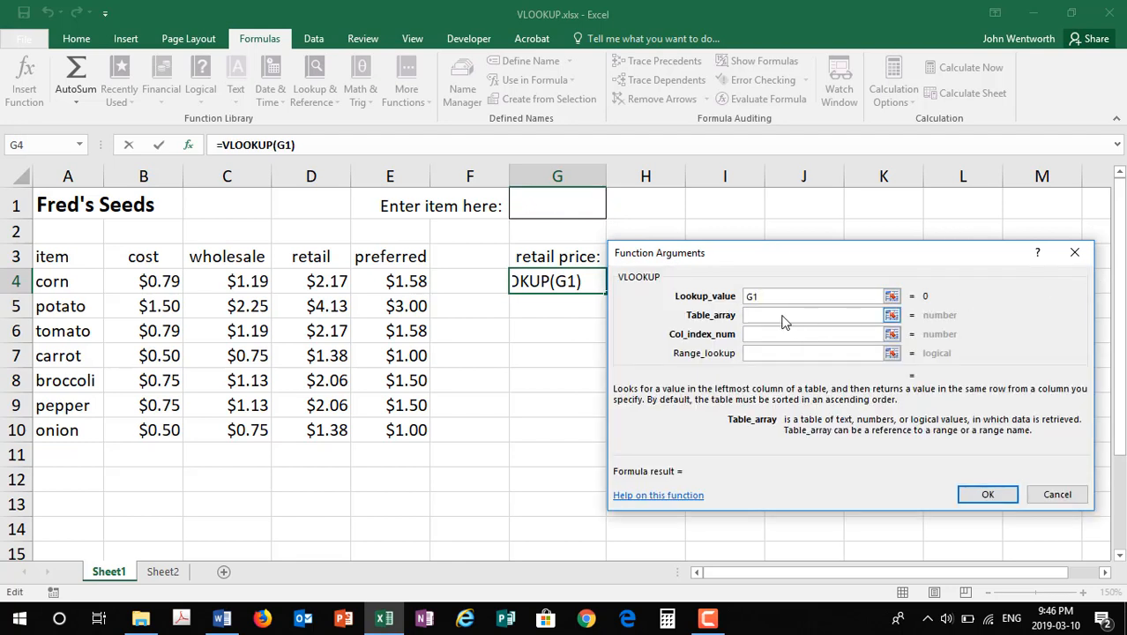
pyautogui.moveTo(67, 282); pyautogui.dragTo(378, 424)
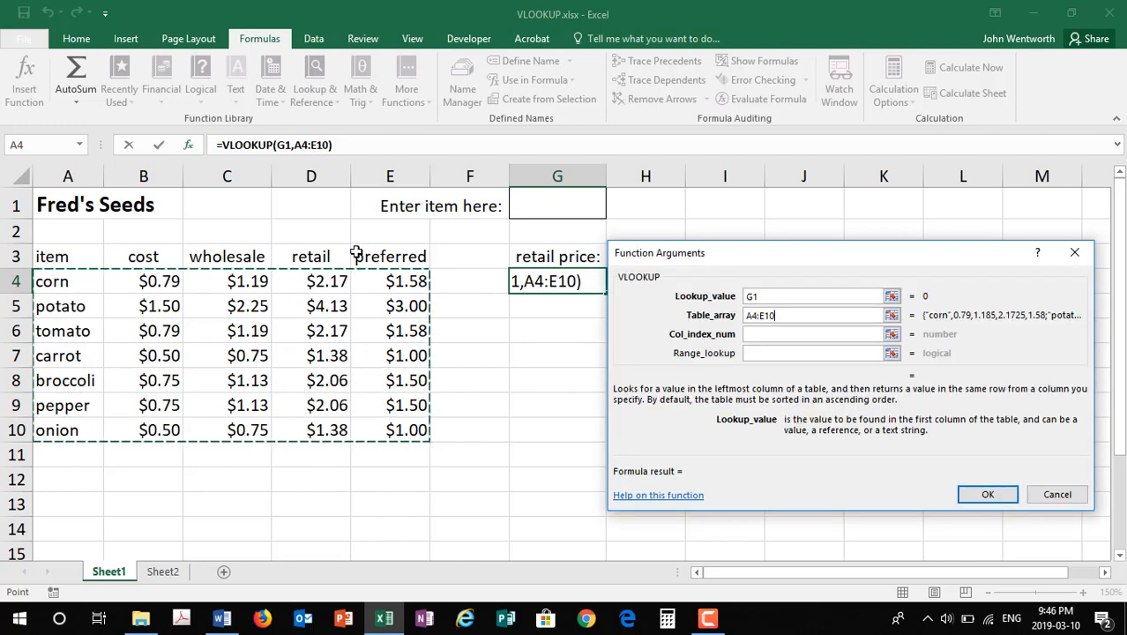
# Complete the VLOOKUP in G4 with column index 4 and range lookup false.
pyautogui.click(792, 337)
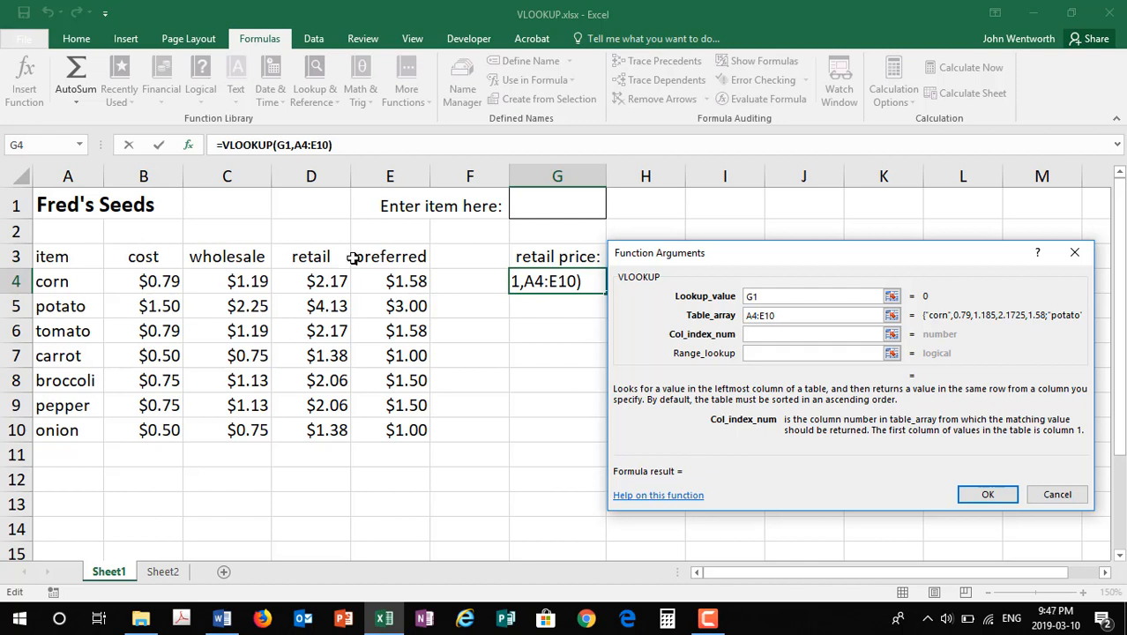
pyautogui.write('4')
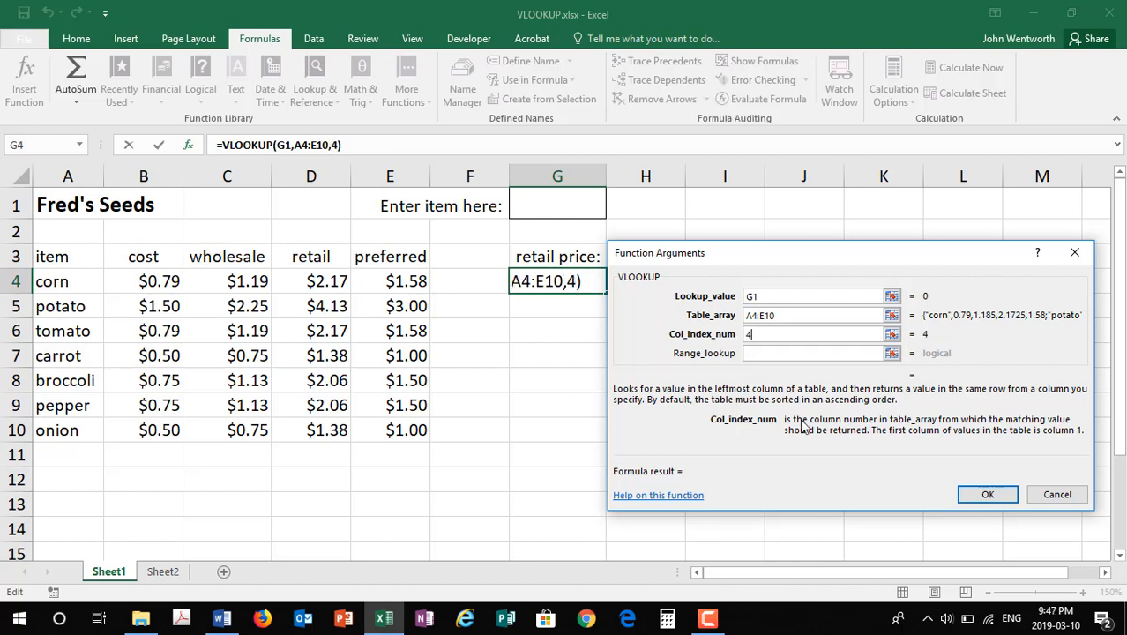
pyautogui.click(780, 353)
pyautogui.write('false')
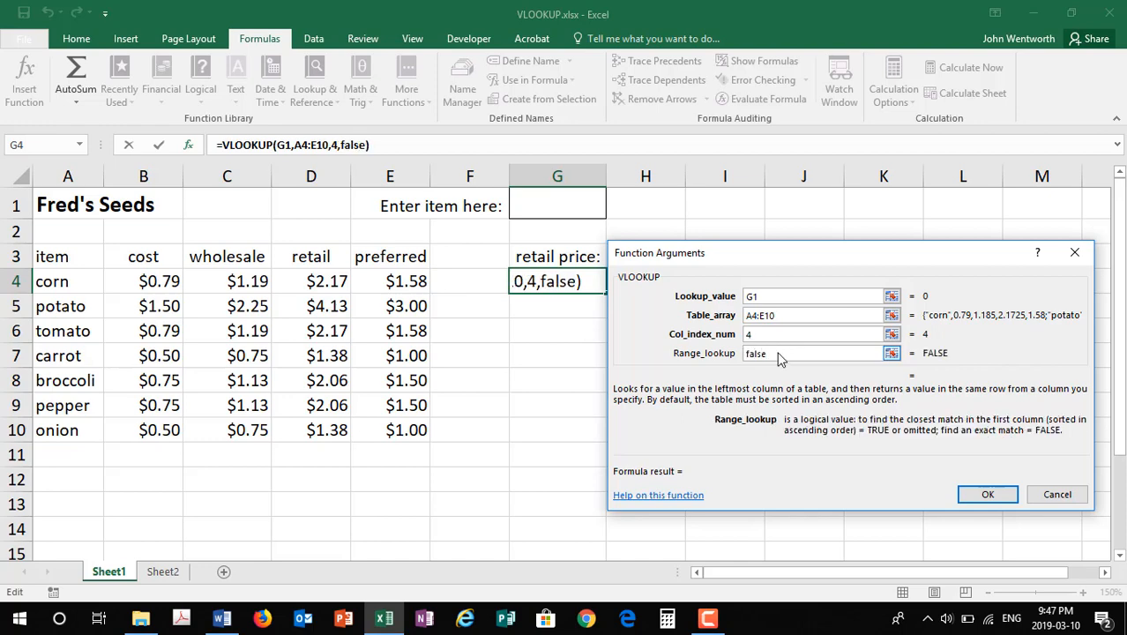
pyautogui.click(988, 494)
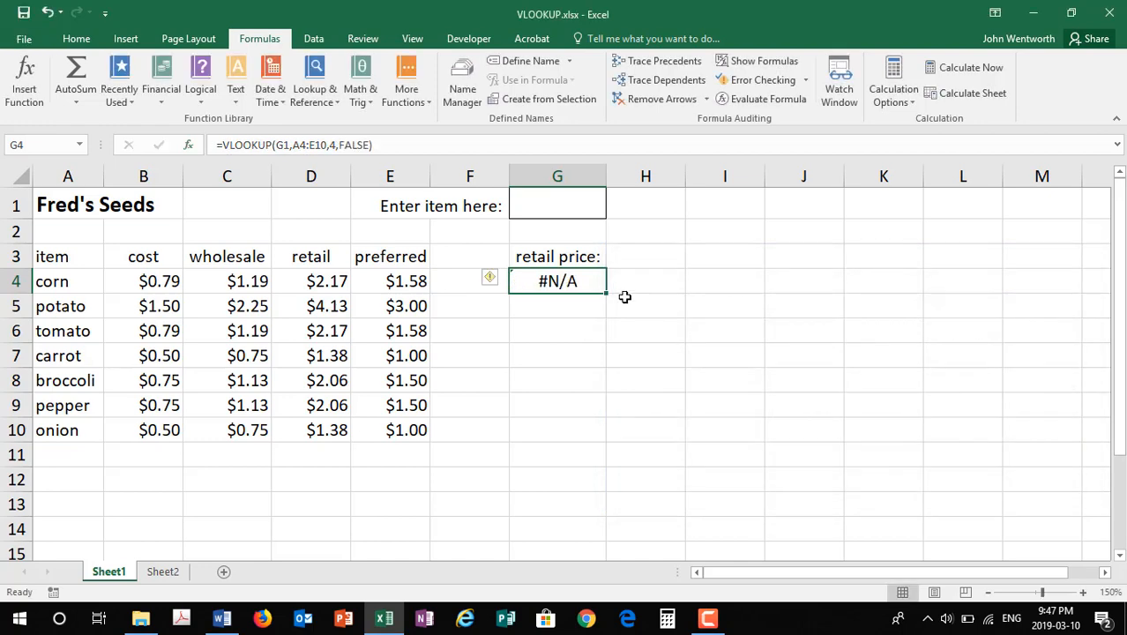
# Test the retail price lookup by entering onion and finally corn as the item in G1.
pyautogui.click(566, 200)
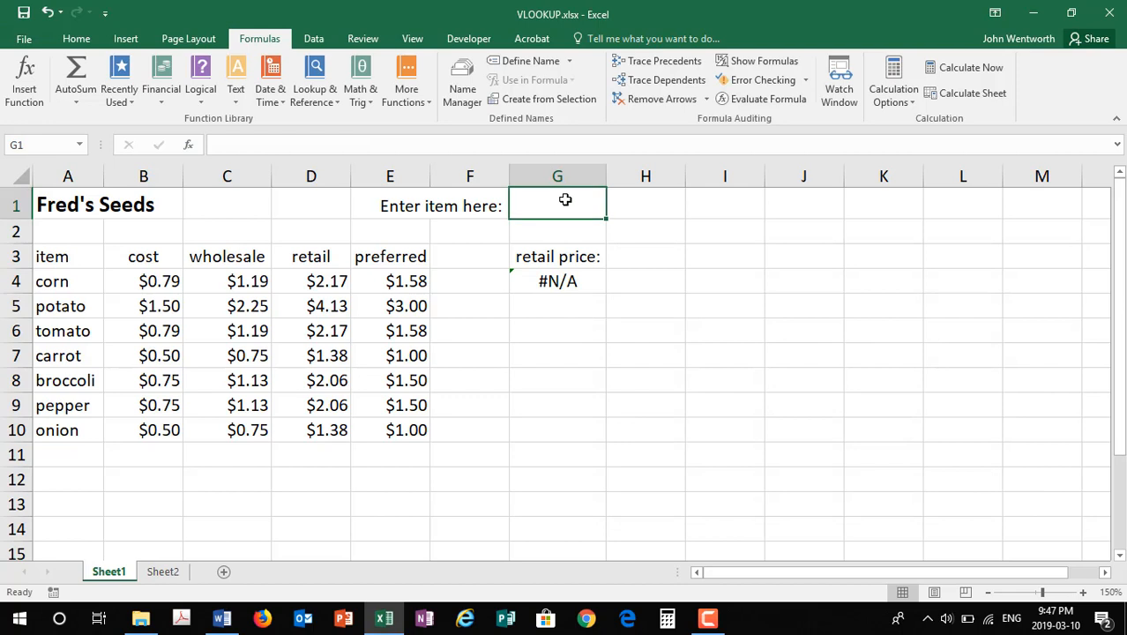
pyautogui.write('onion')
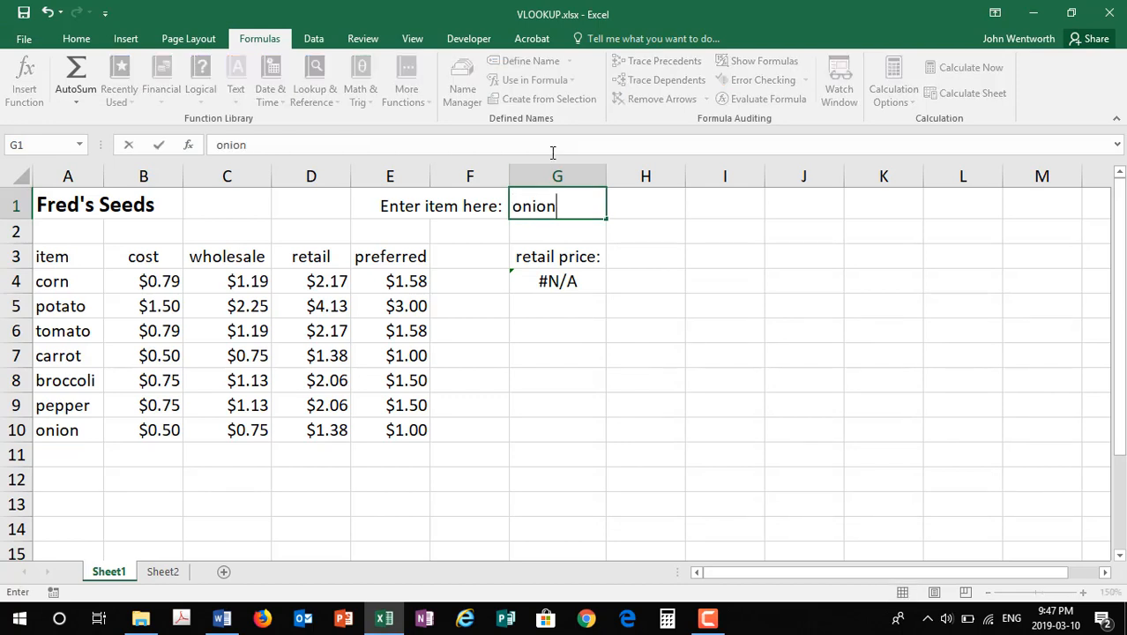
pyautogui.press('Return')
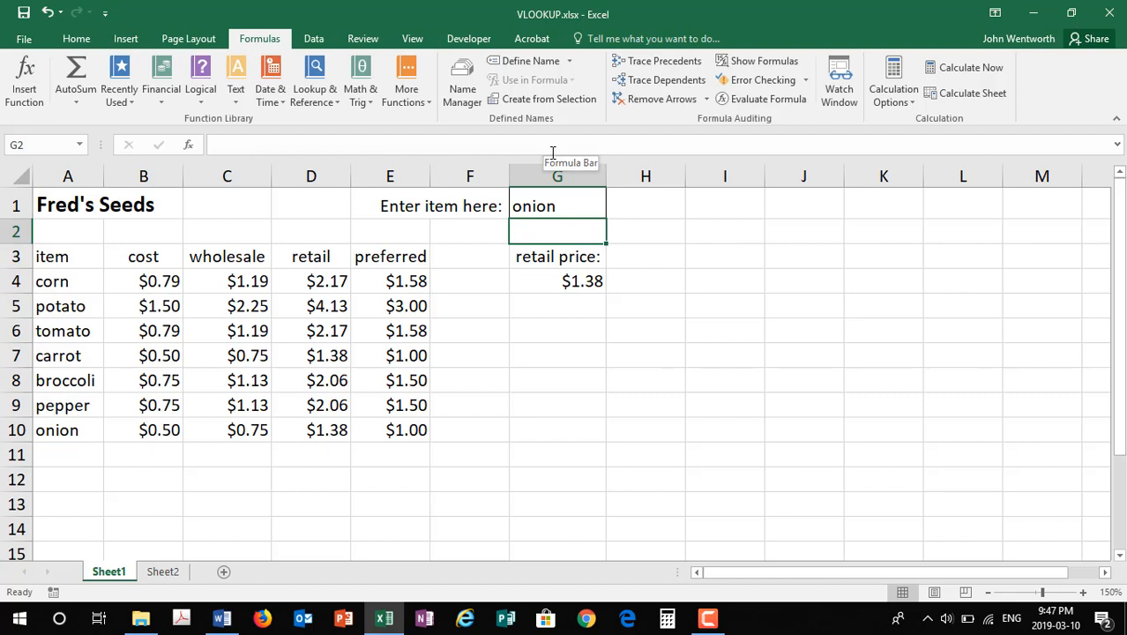
pyautogui.press('Up')
pyautogui.write('corn')
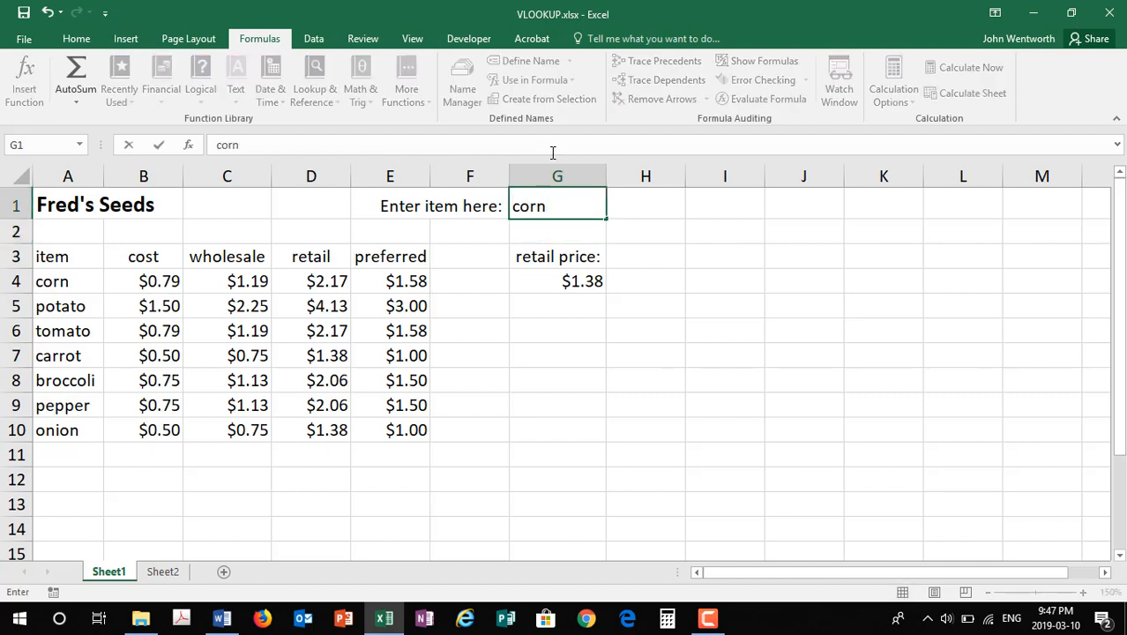
pyautogui.press('Return')
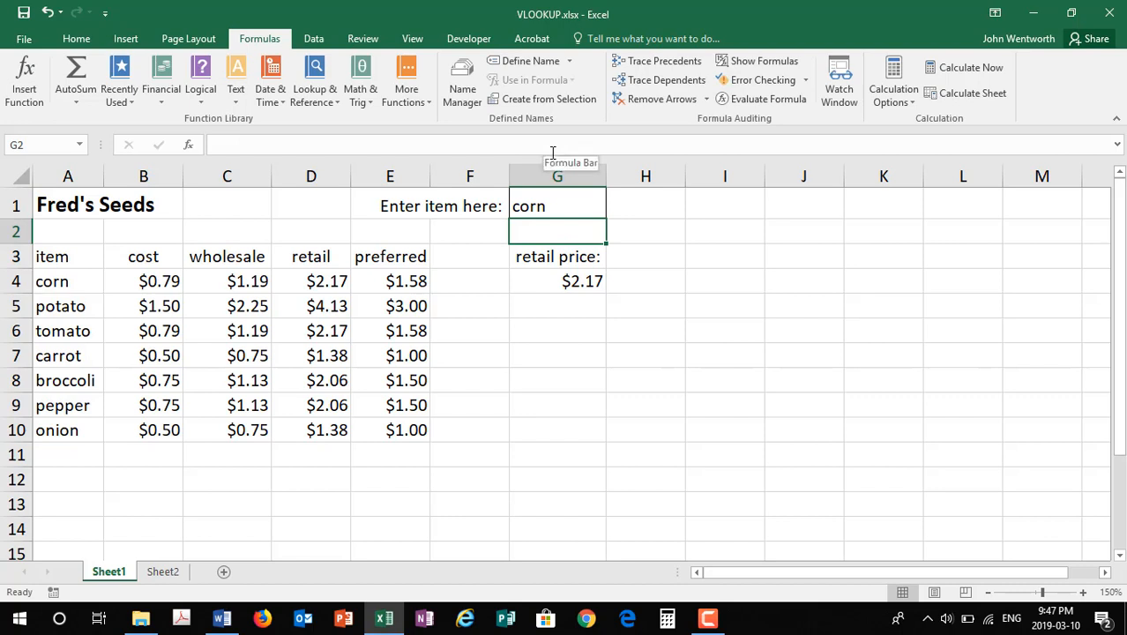
pyautogui.press('Up')
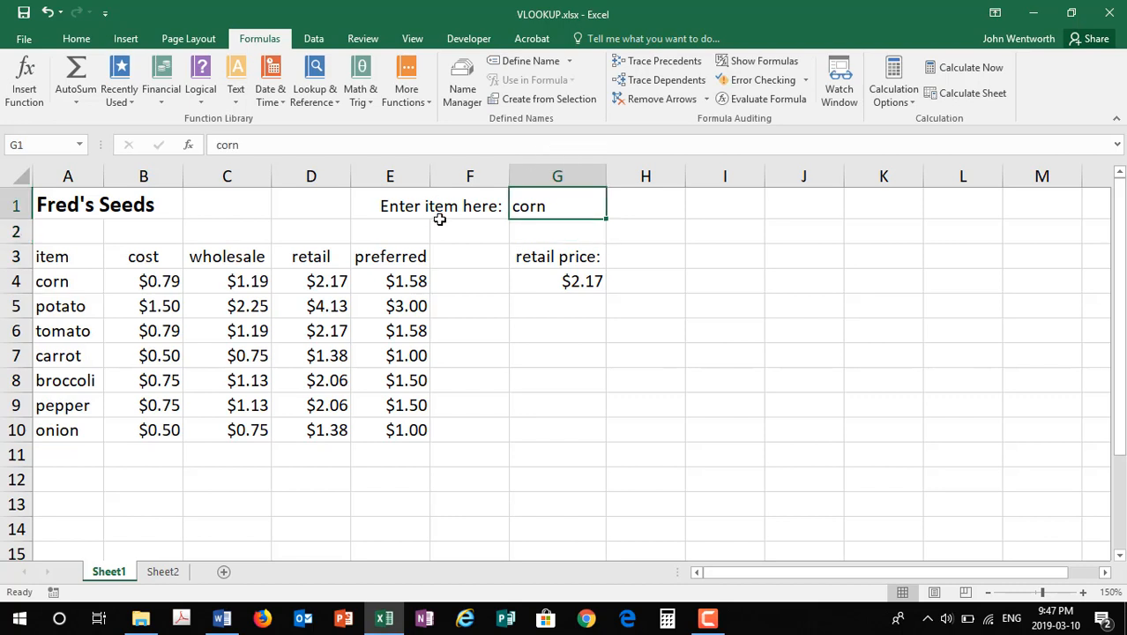
# Insert a VLOOKUP function in broccoli's cost cell B4 on Sheet2.
pyautogui.click(163, 573)
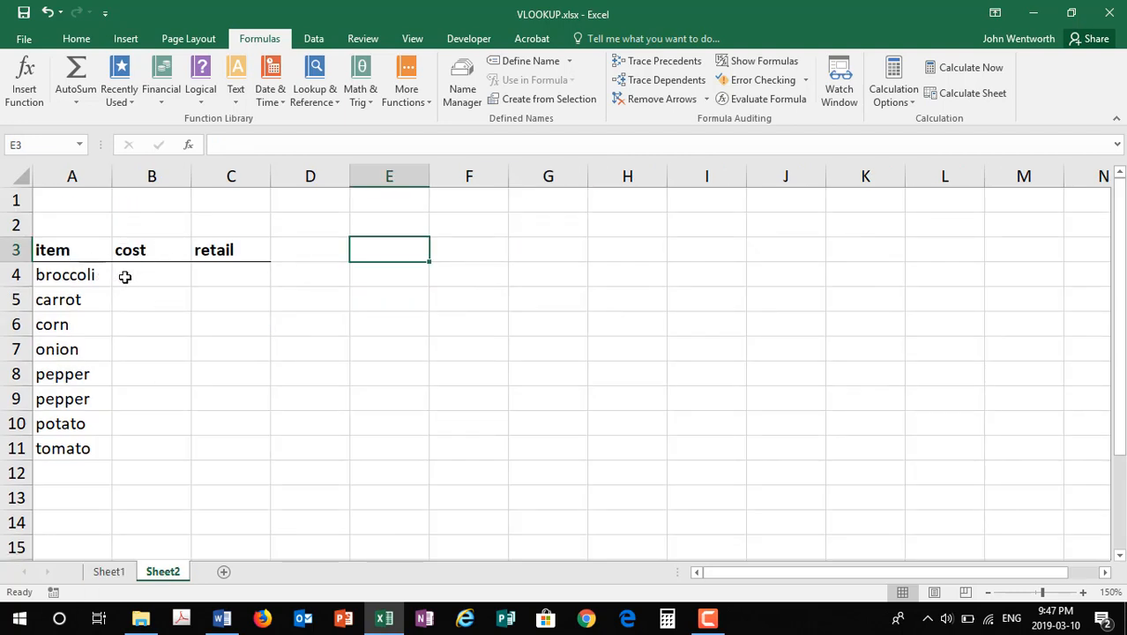
pyautogui.click(126, 277)
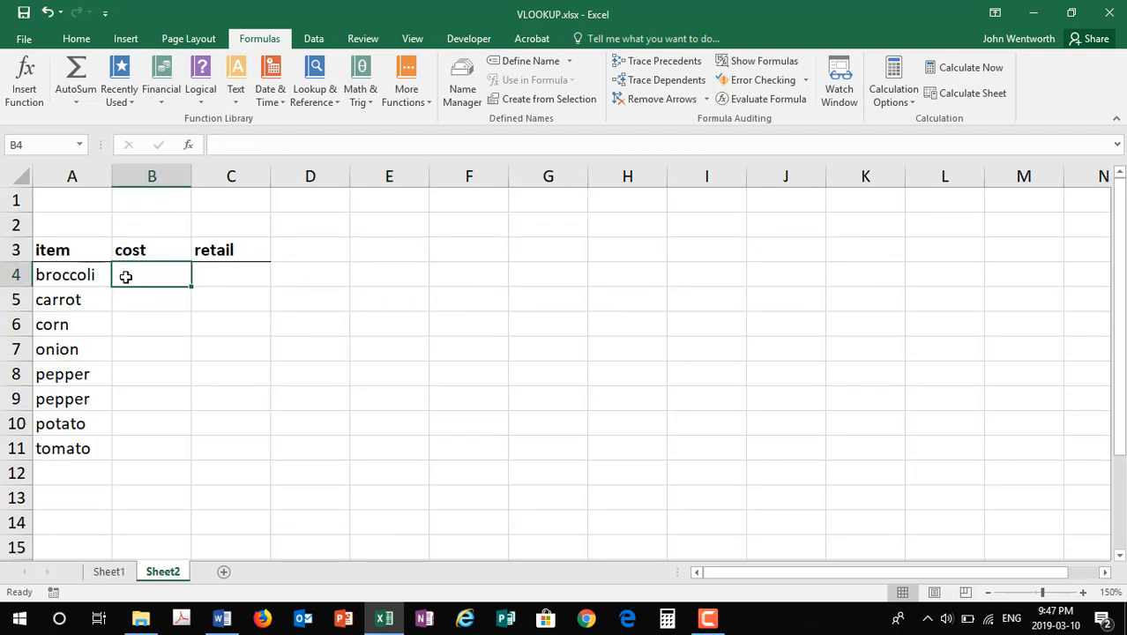
pyautogui.click(25, 70)
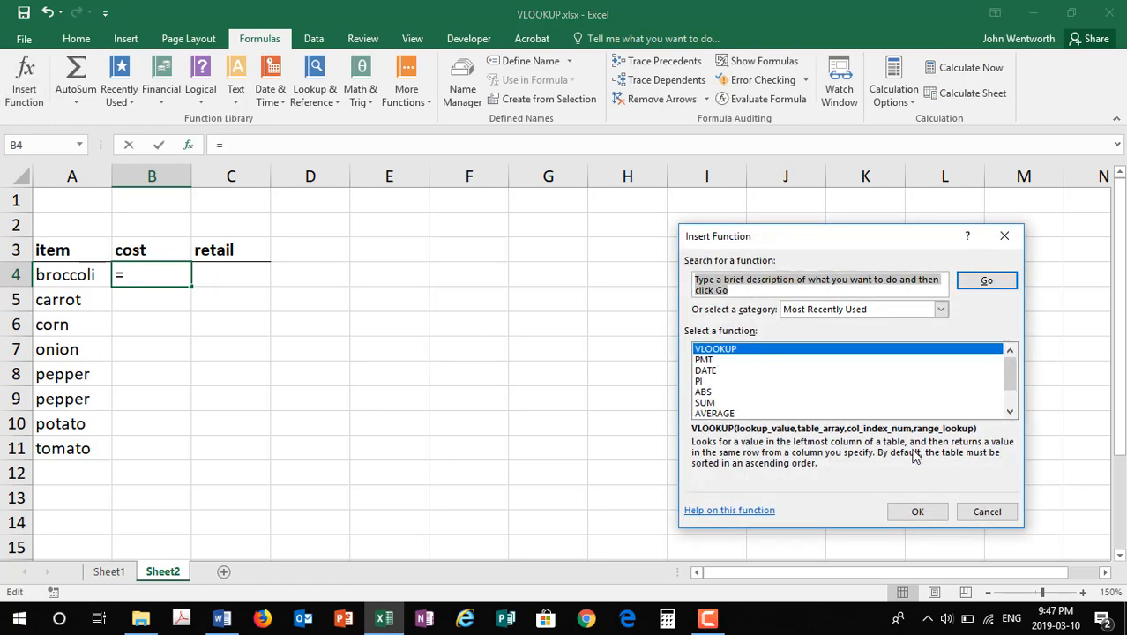
pyautogui.click(919, 513)
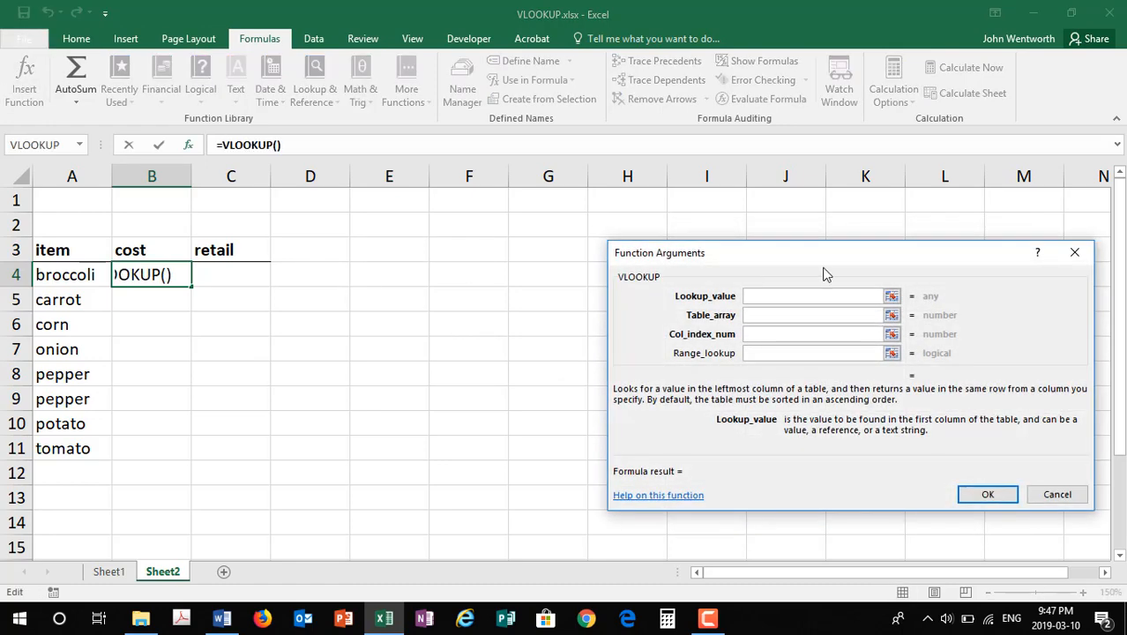
# Set the lookup value to A4 on Sheet2 and the table array to A4:E10 on Sheet1.
pyautogui.click(892, 296)
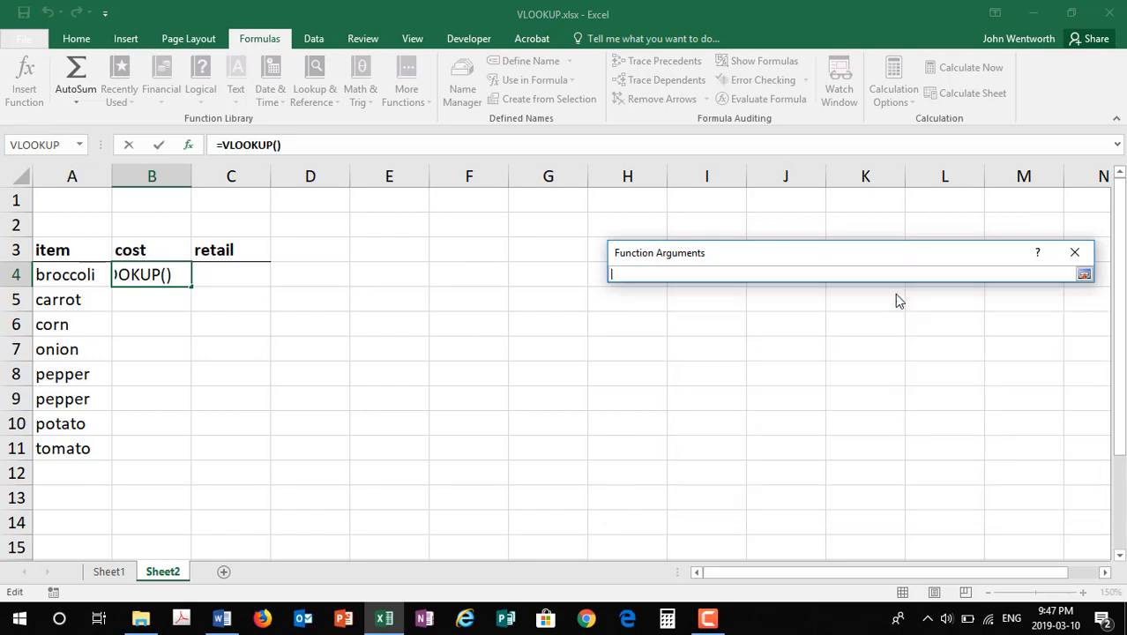
pyautogui.click(79, 275)
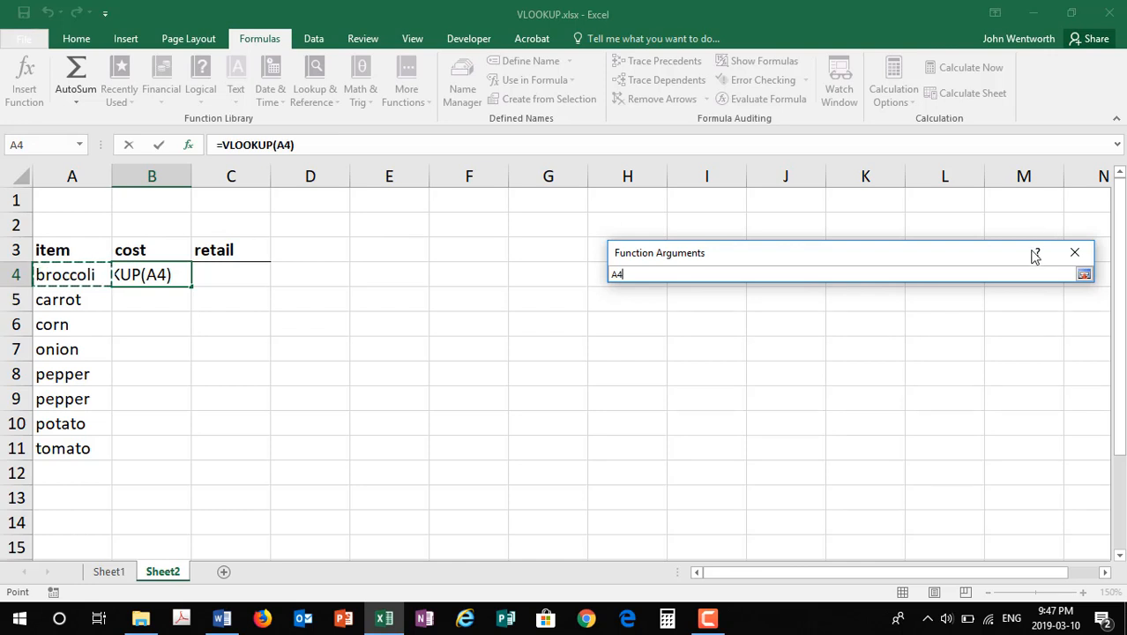
pyautogui.click(1085, 277)
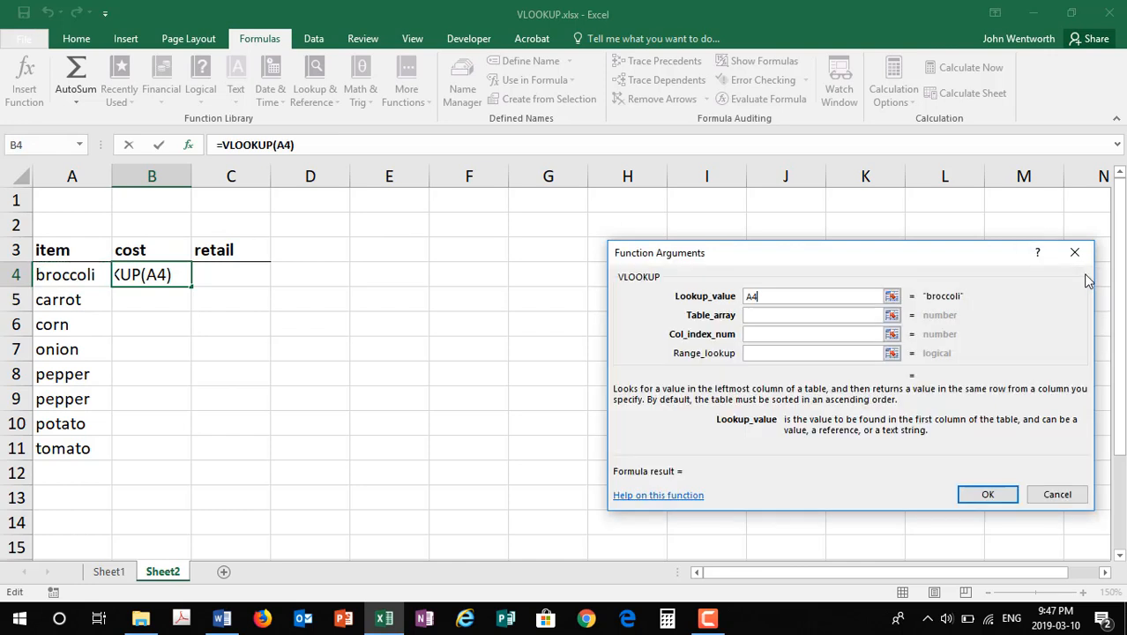
pyautogui.click(813, 316)
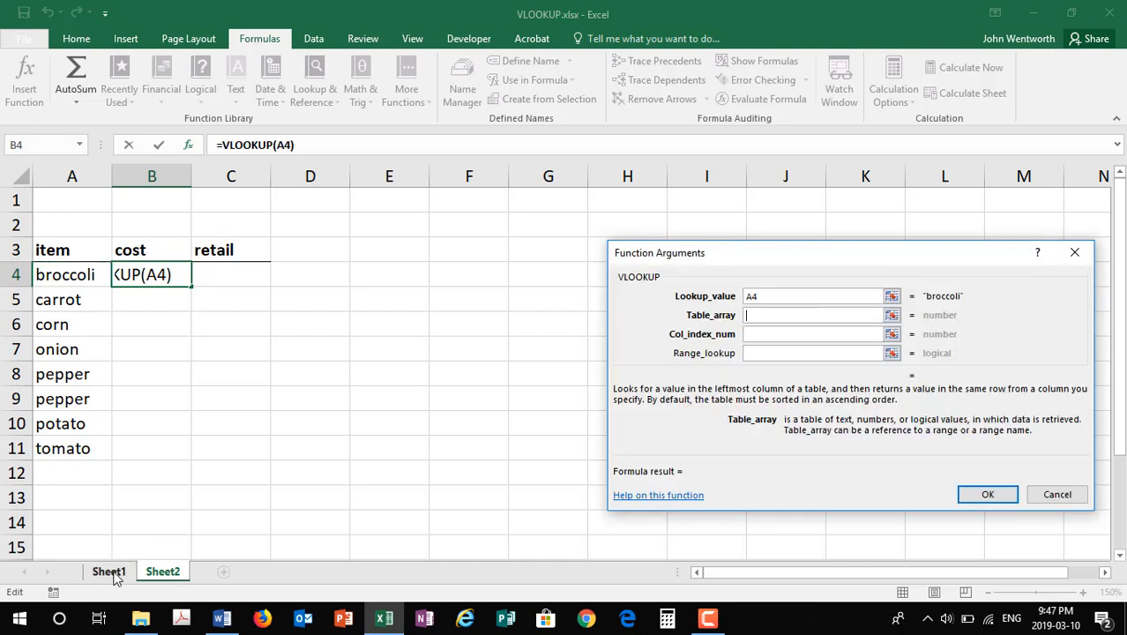
pyautogui.click(111, 572)
pyautogui.moveTo(55, 284); pyautogui.dragTo(361, 433)
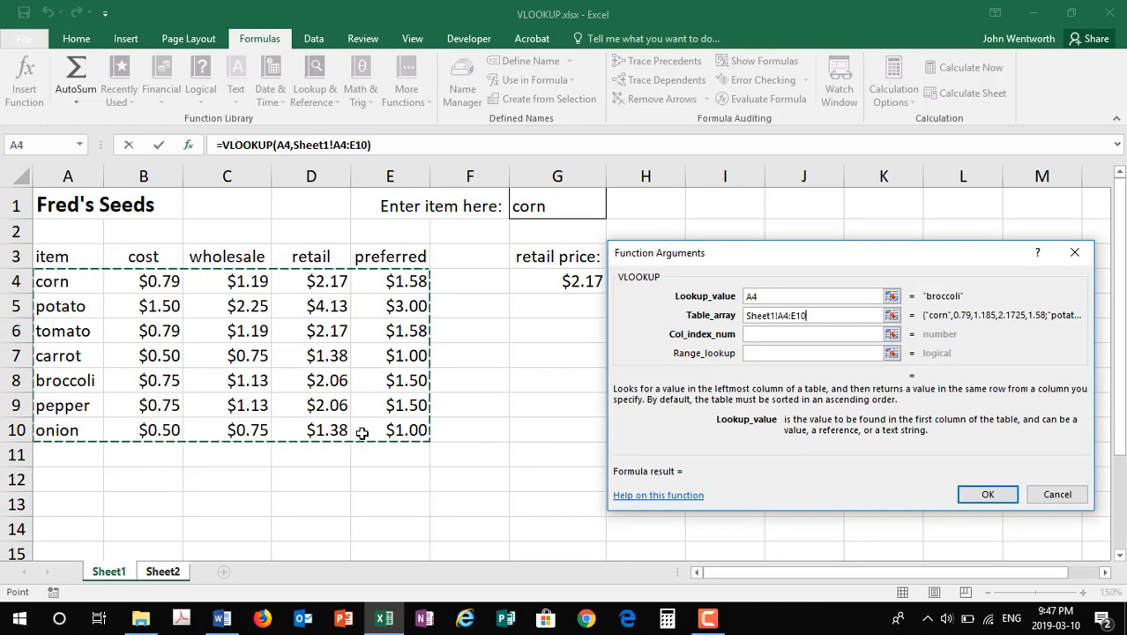
# Complete the VLOOKUP in B4 with column index 2 and range lookup false, and fill it down to B11.
pyautogui.click(769, 335)
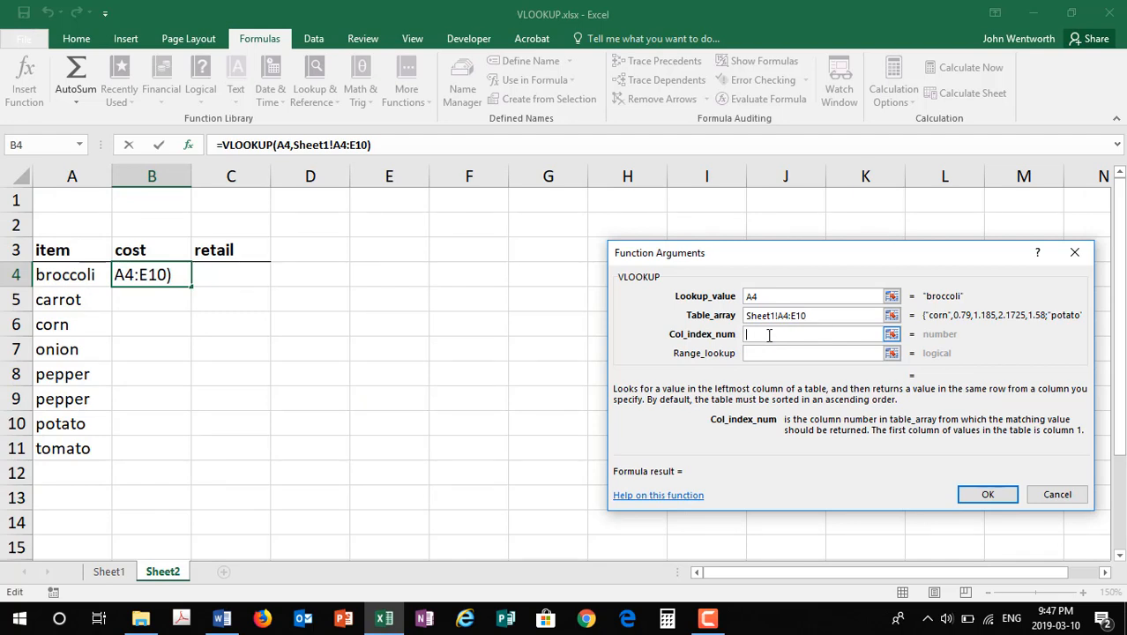
pyautogui.write('2')
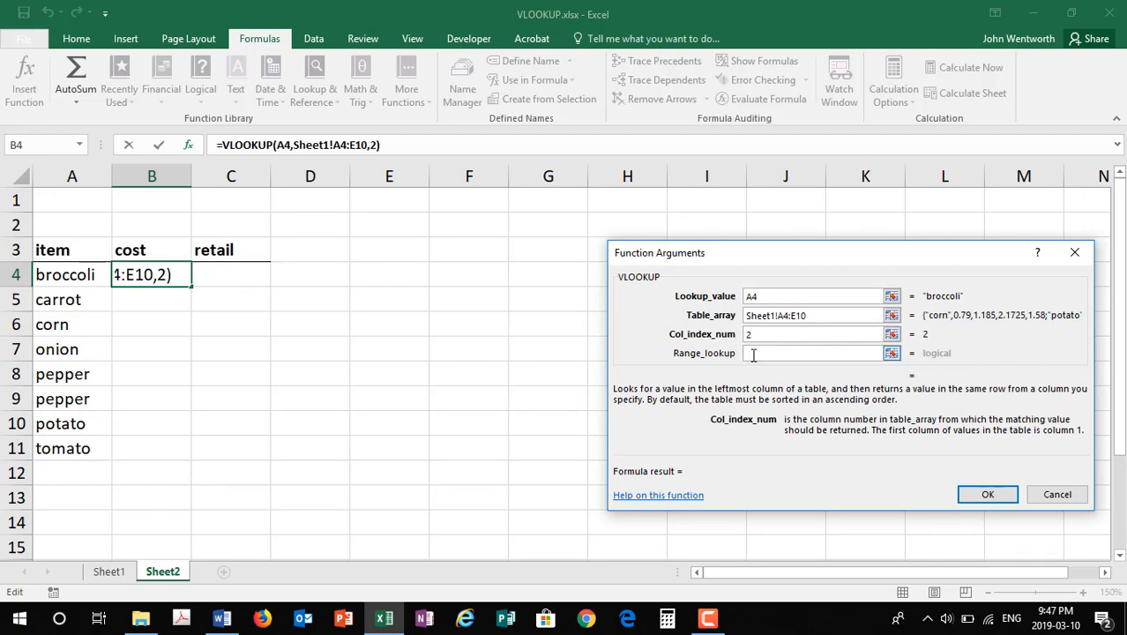
pyautogui.click(764, 355)
pyautogui.write('false')
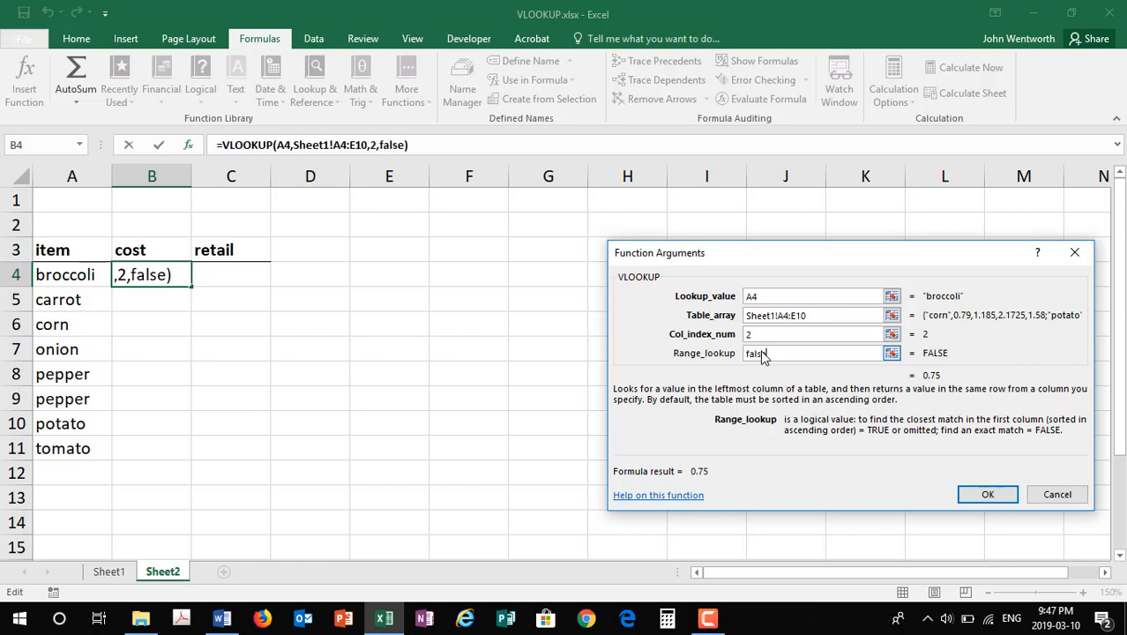
pyautogui.click(976, 494)
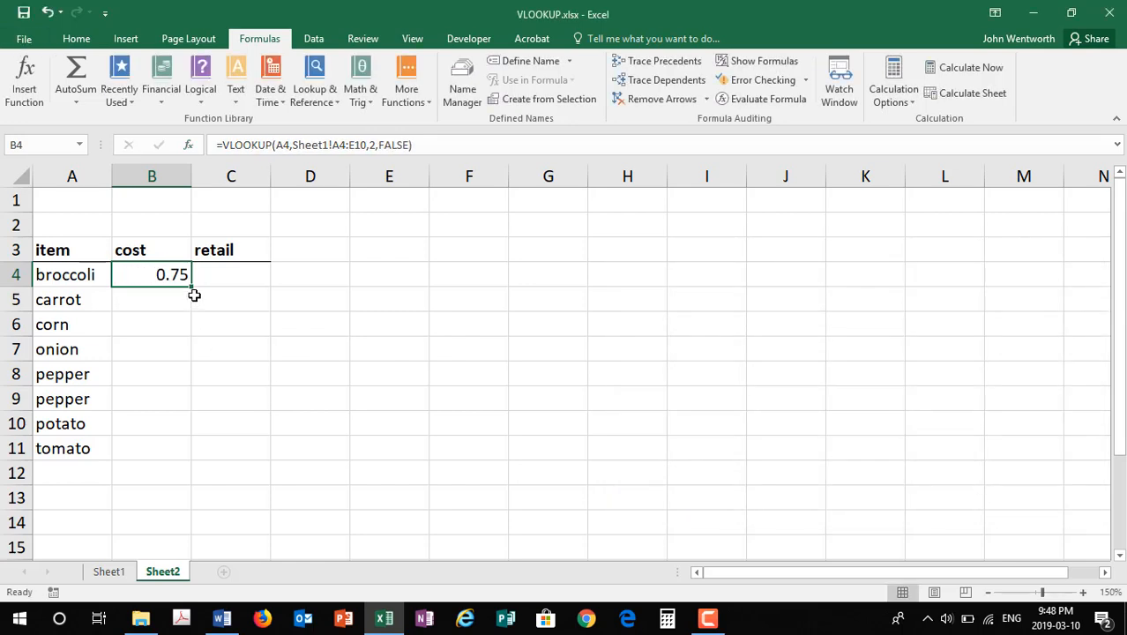
pyautogui.moveTo(192, 285); pyautogui.dragTo(187, 450)
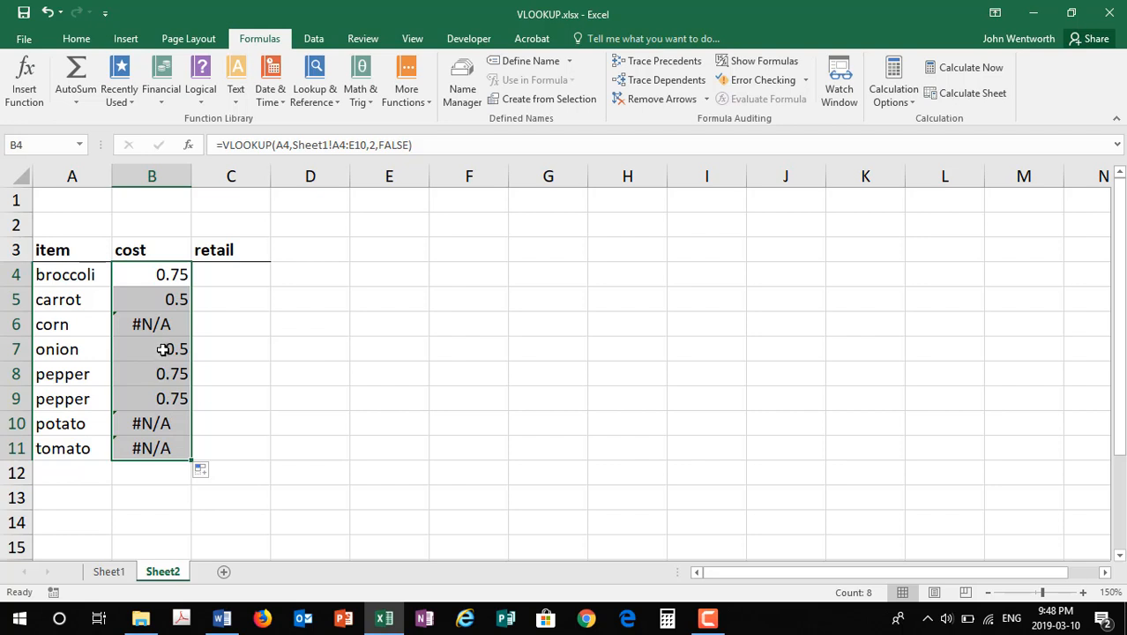
# Make the table array in B4's formula absolute as Sheet1!$A$4:$E$10 and refill the cost column down to B11.
pyautogui.click(169, 280)
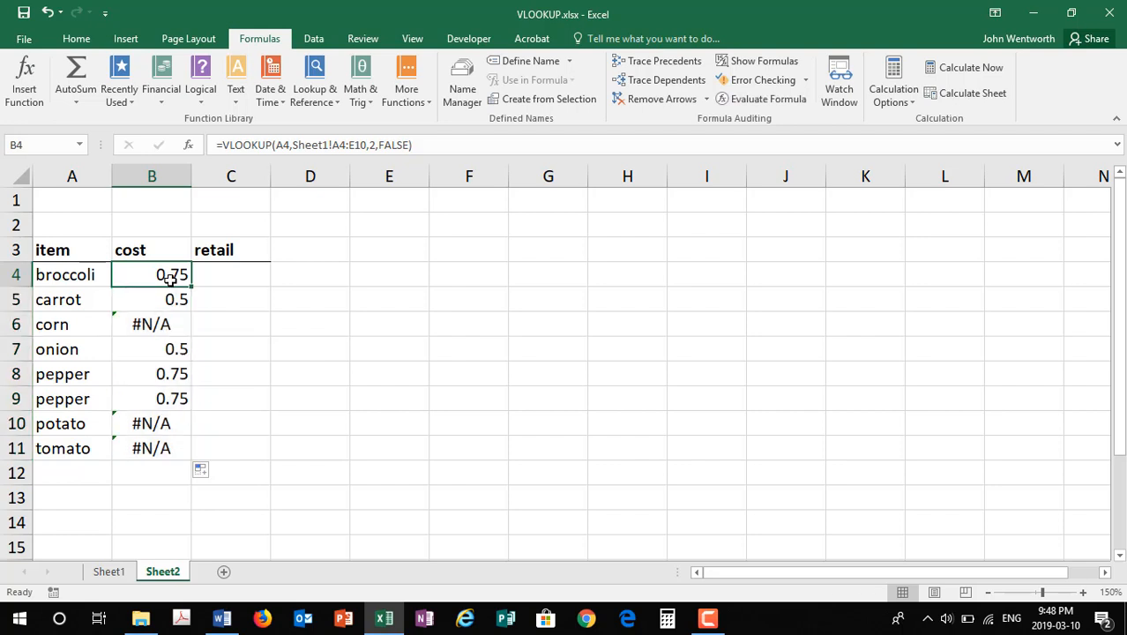
pyautogui.click(339, 145)
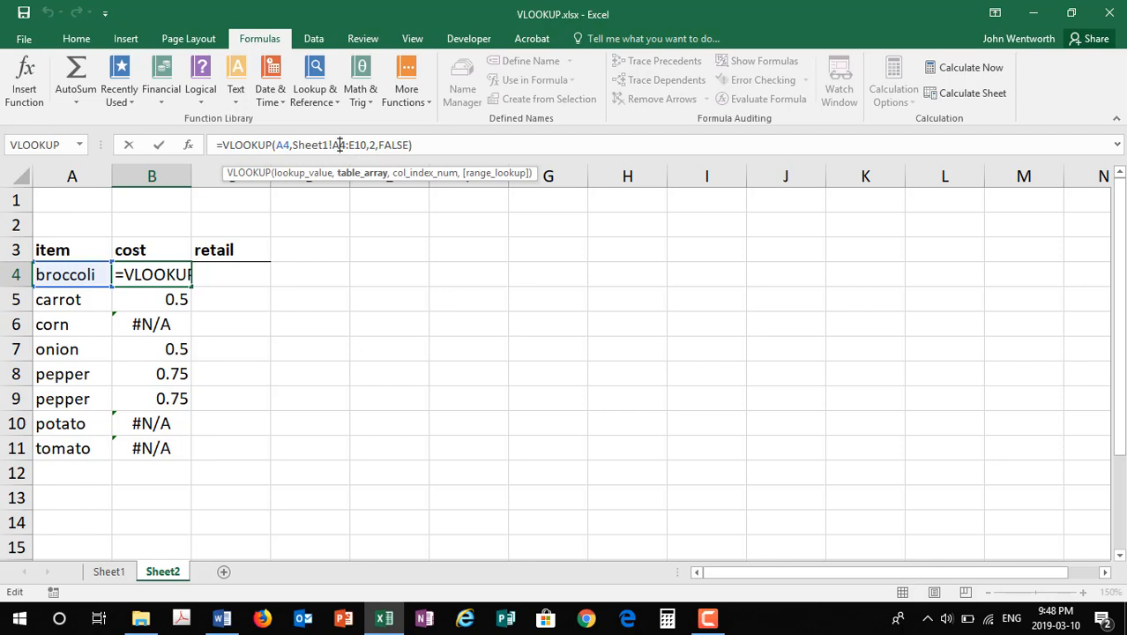
pyautogui.press('F4')
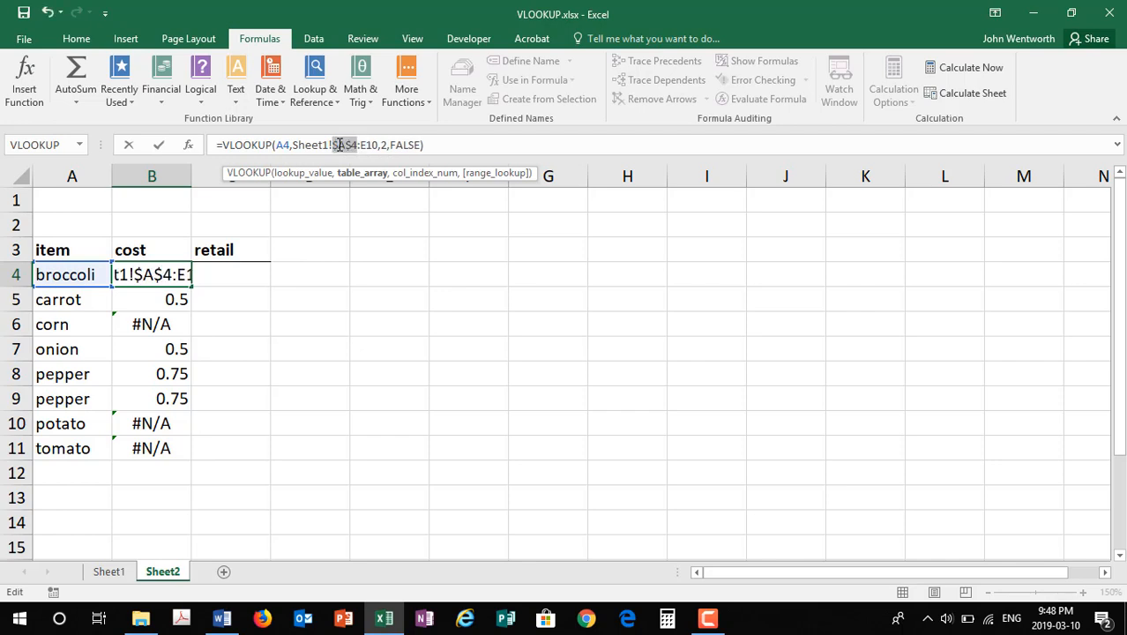
pyautogui.press('Right')
pyautogui.press('Right')
pyautogui.press('F4')
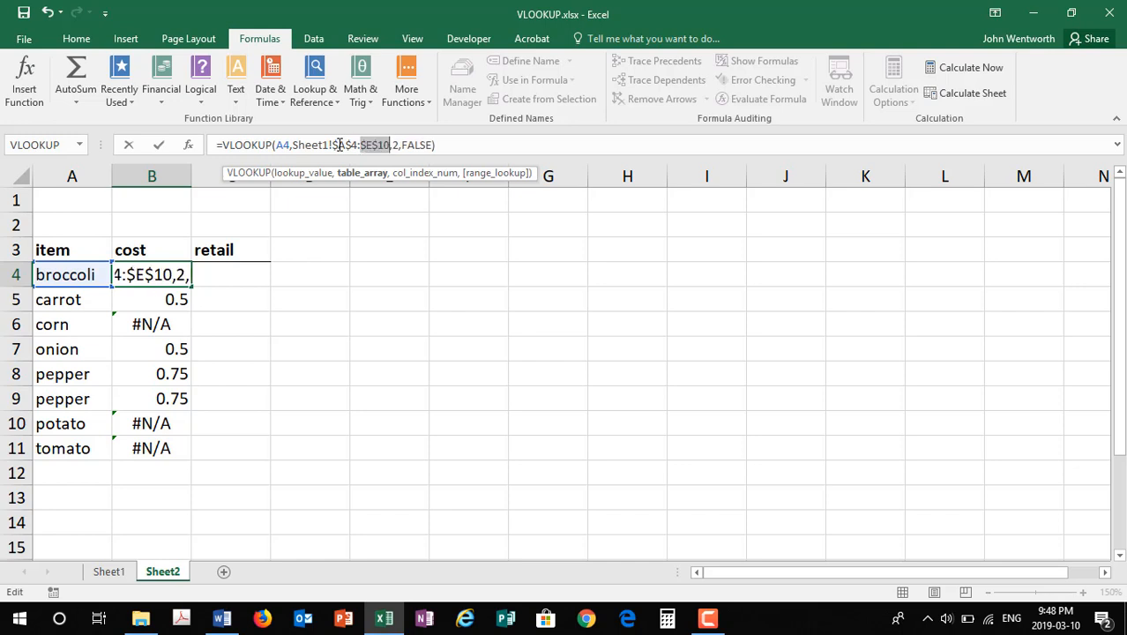
pyautogui.press('Return')
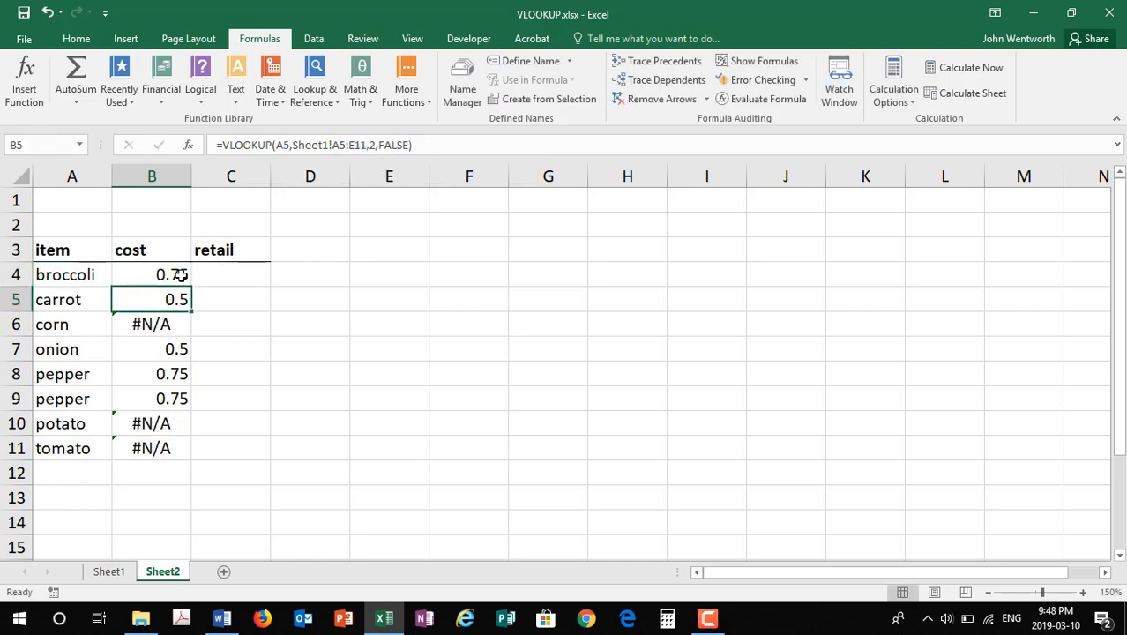
pyautogui.click(180, 274)
pyautogui.moveTo(190, 287); pyautogui.dragTo(166, 463)
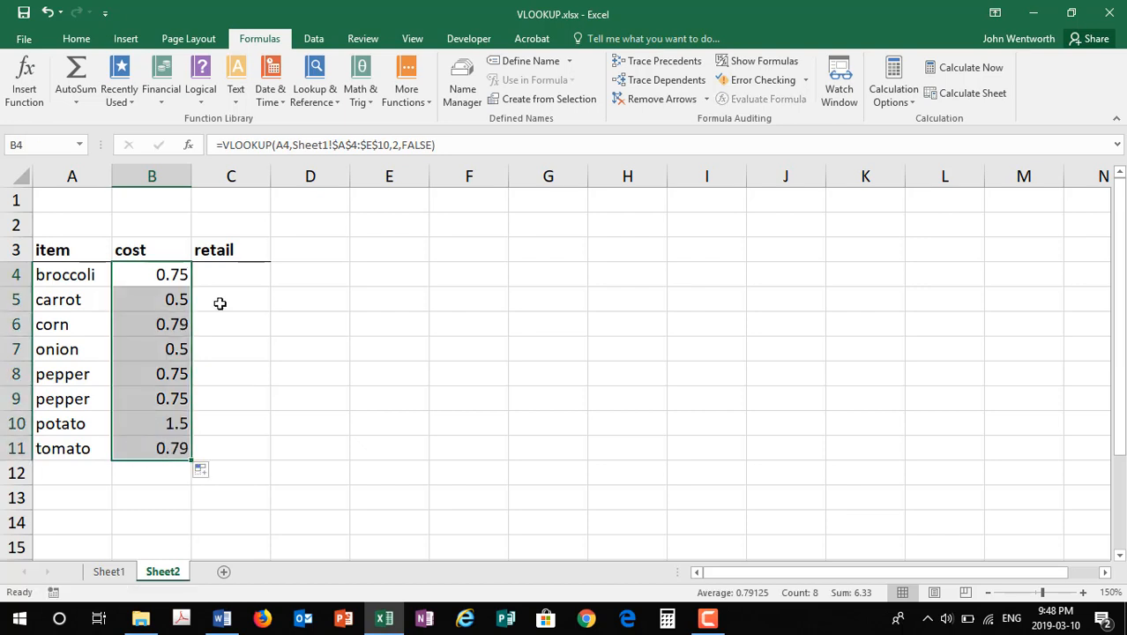
# Copy the exact VLOOKUP formula text from B4 into broccoli's retail cell C4, keeping its references unshifted.
pyautogui.click(177, 275)
pyautogui.moveTo(454, 144); pyautogui.dragTo(201, 148)
pyautogui.hotkey('ctrl', 'c')
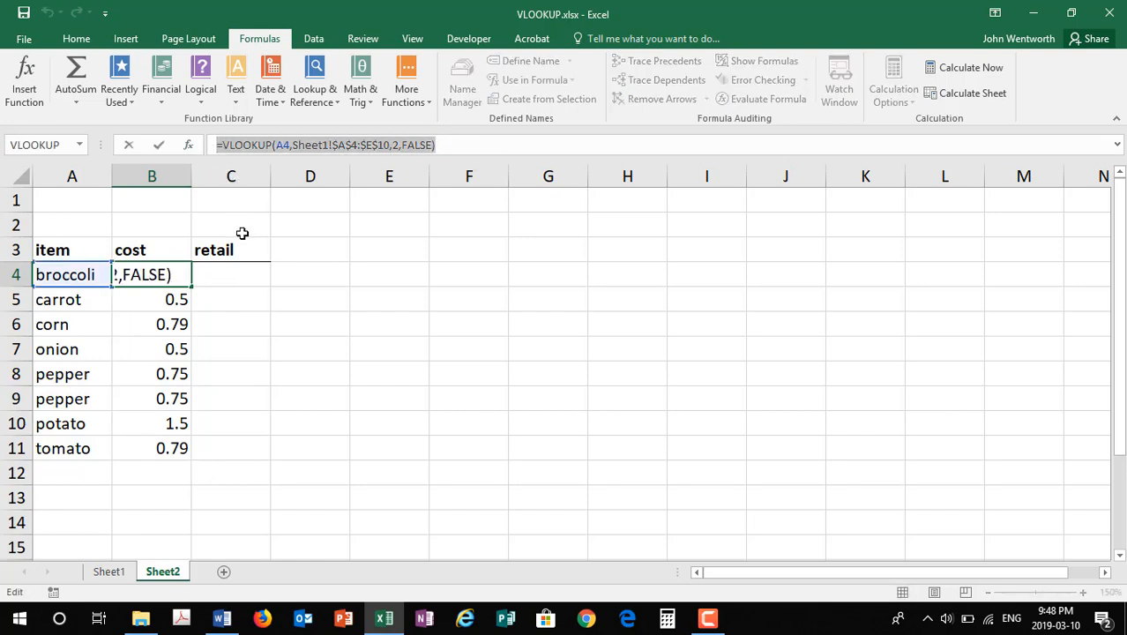
pyautogui.click(230, 274)
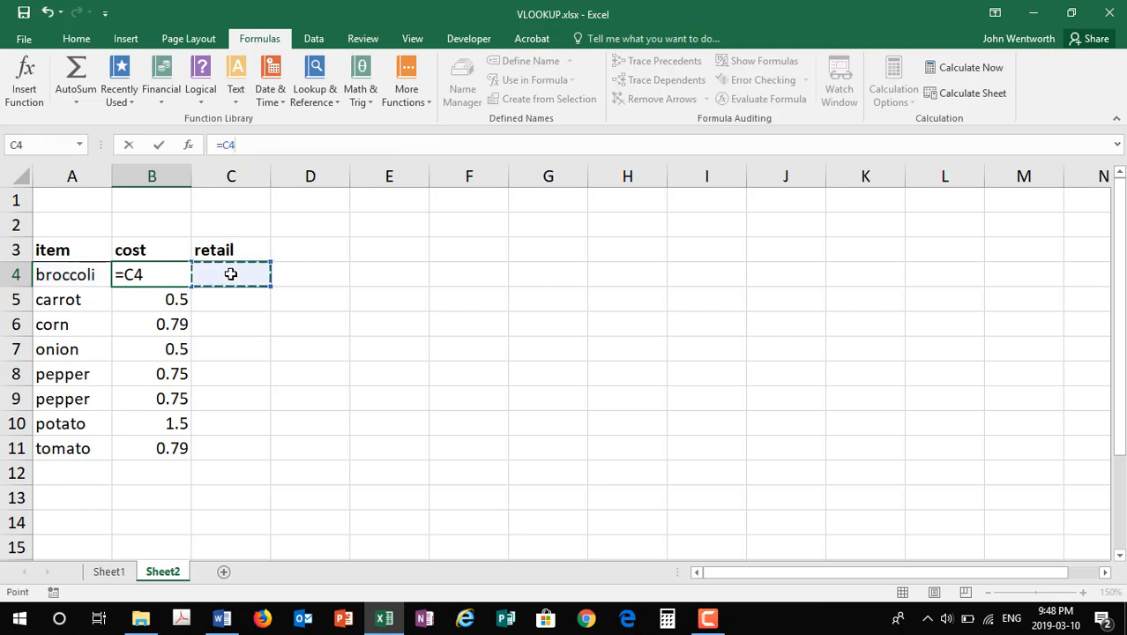
pyautogui.press('Escape')
pyautogui.click(230, 275)
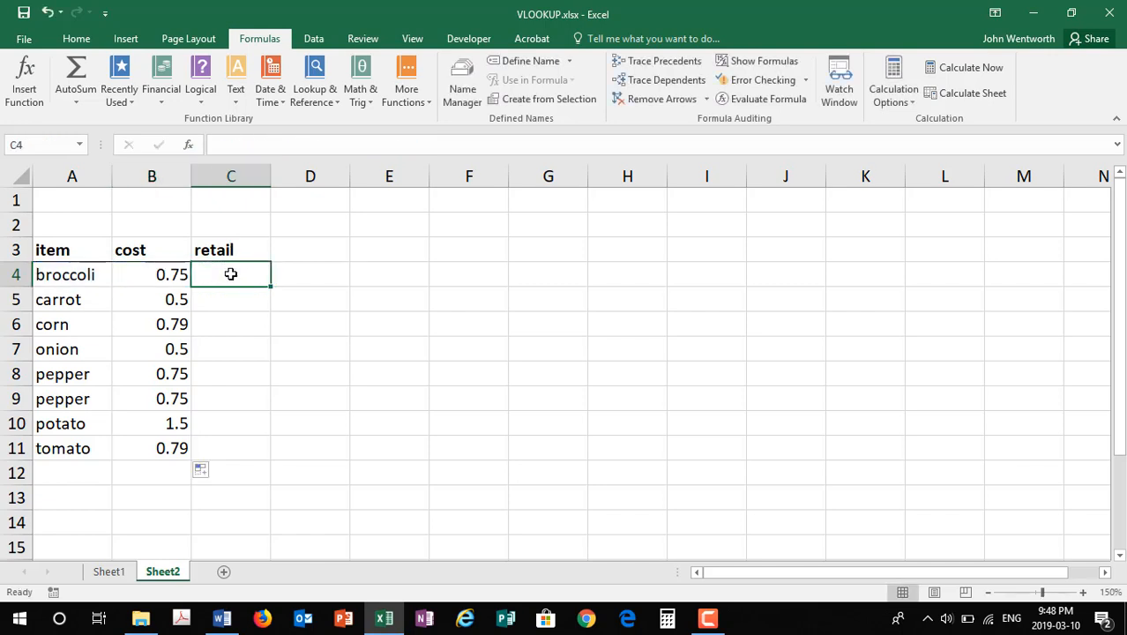
pyautogui.hotkey('ctrl', 'v')
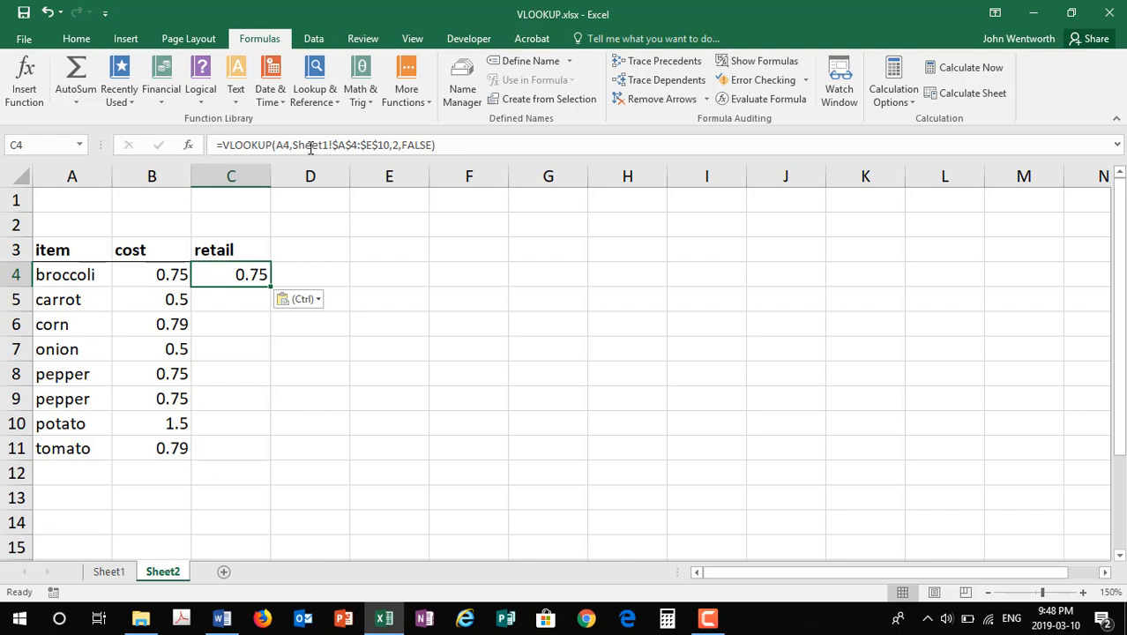
# Change the column index in C4's VLOOKUP to 4 and fill the formula down to C11.
pyautogui.click(398, 144)
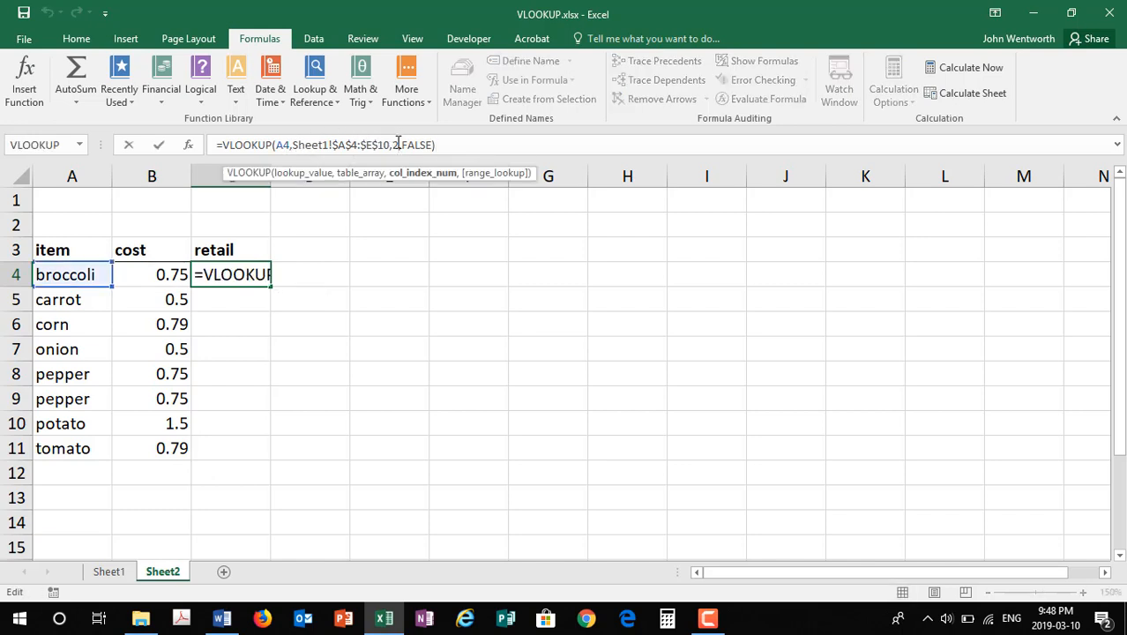
pyautogui.press('BackSpace')
pyautogui.write('4')
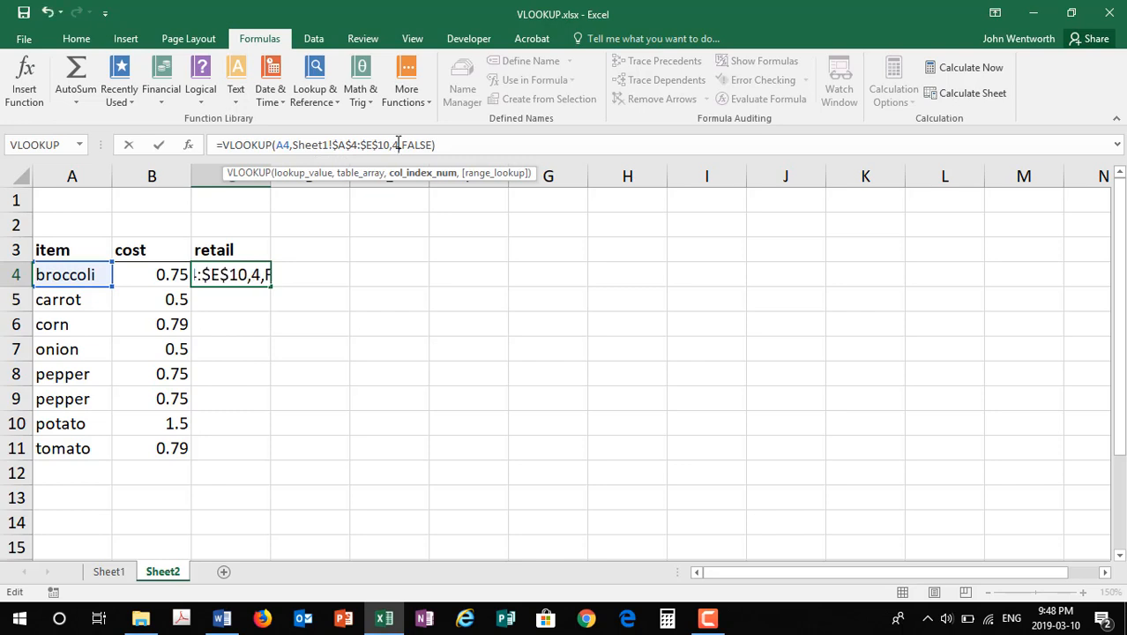
pyautogui.press('Return')
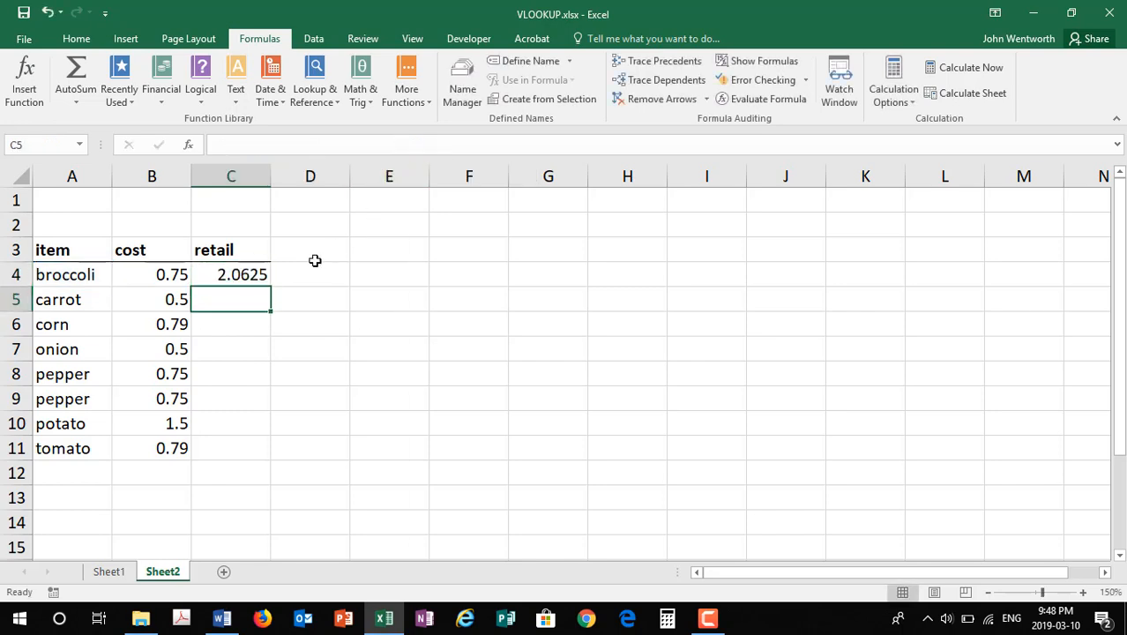
pyautogui.click(256, 274)
pyautogui.moveTo(272, 288); pyautogui.dragTo(253, 453)
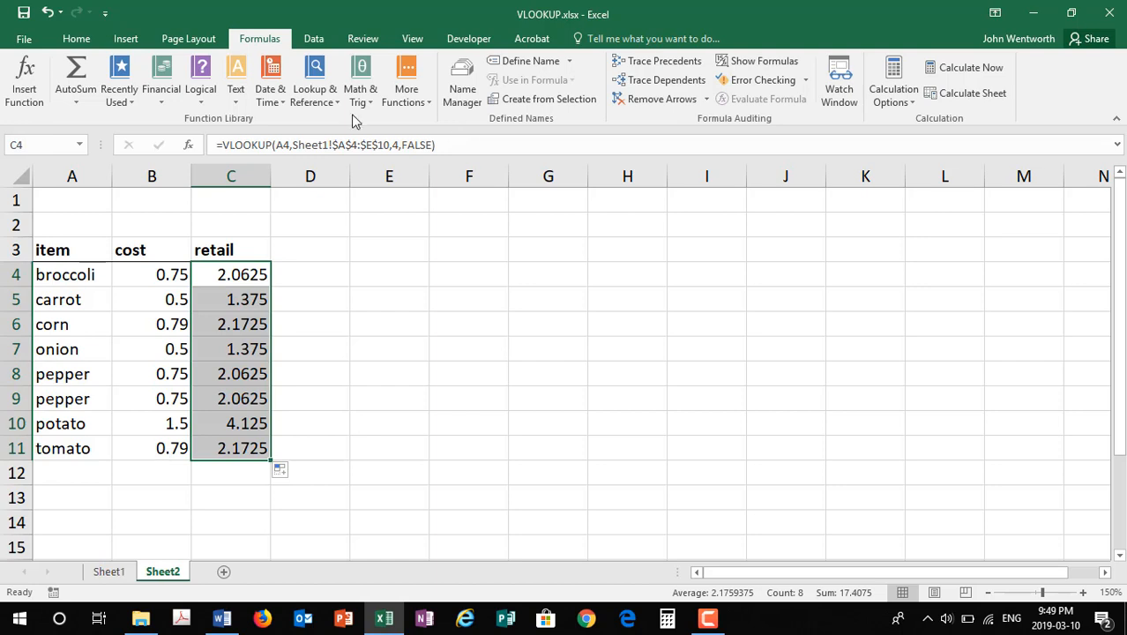
# Reduce the retail prices in C4:C11 to two decimal places and return to Sheet1.
pyautogui.click(77, 40)
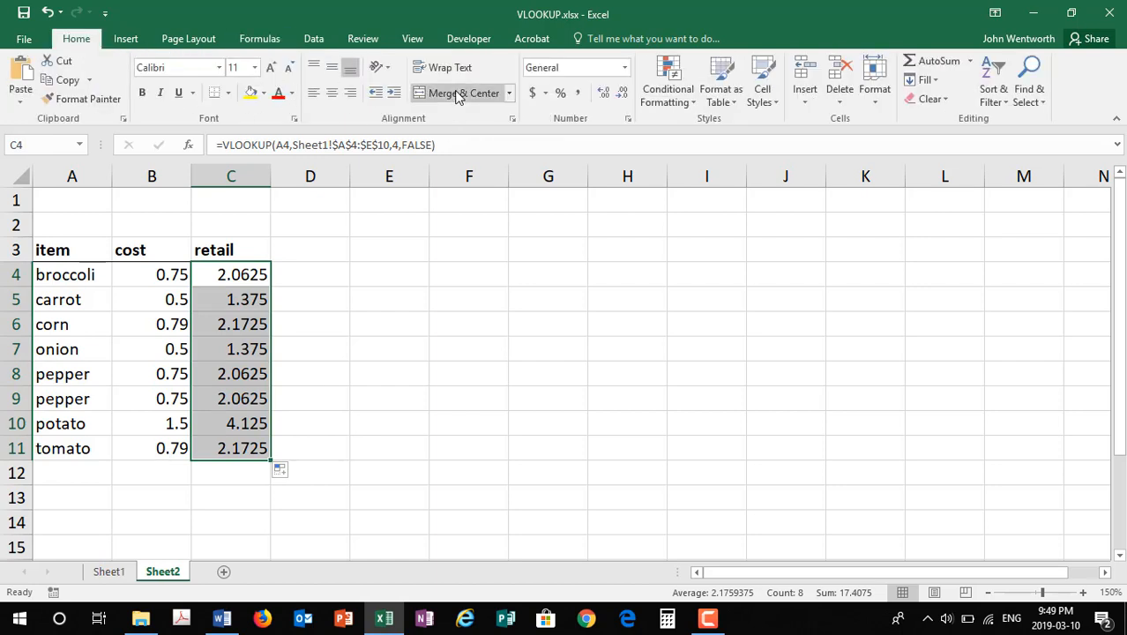
pyautogui.click(622, 95)
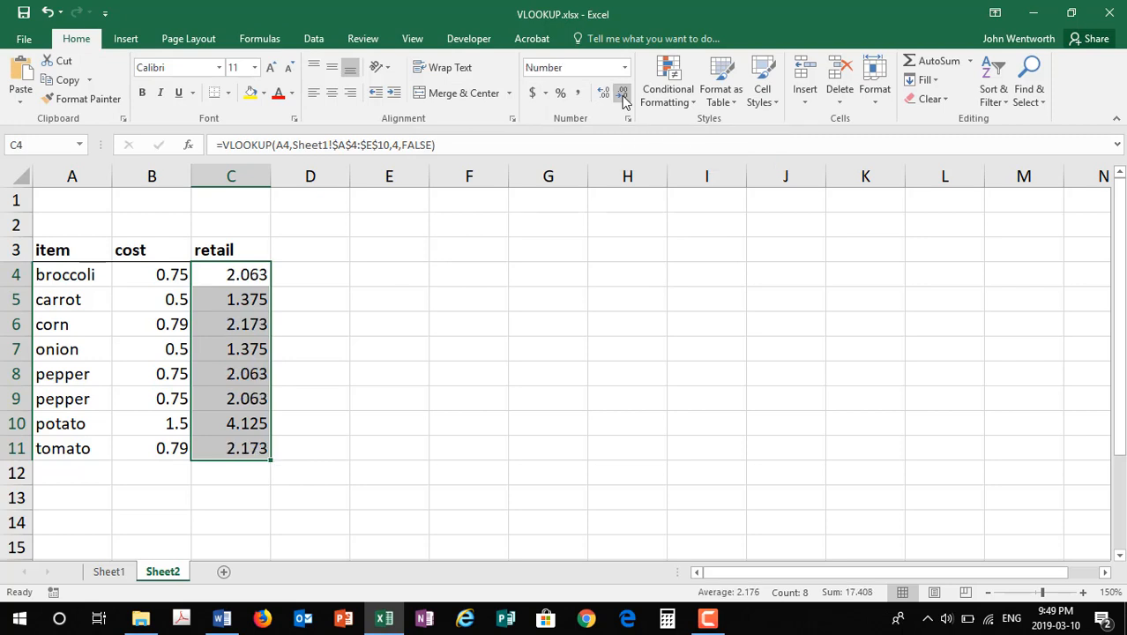
pyautogui.click(622, 95)
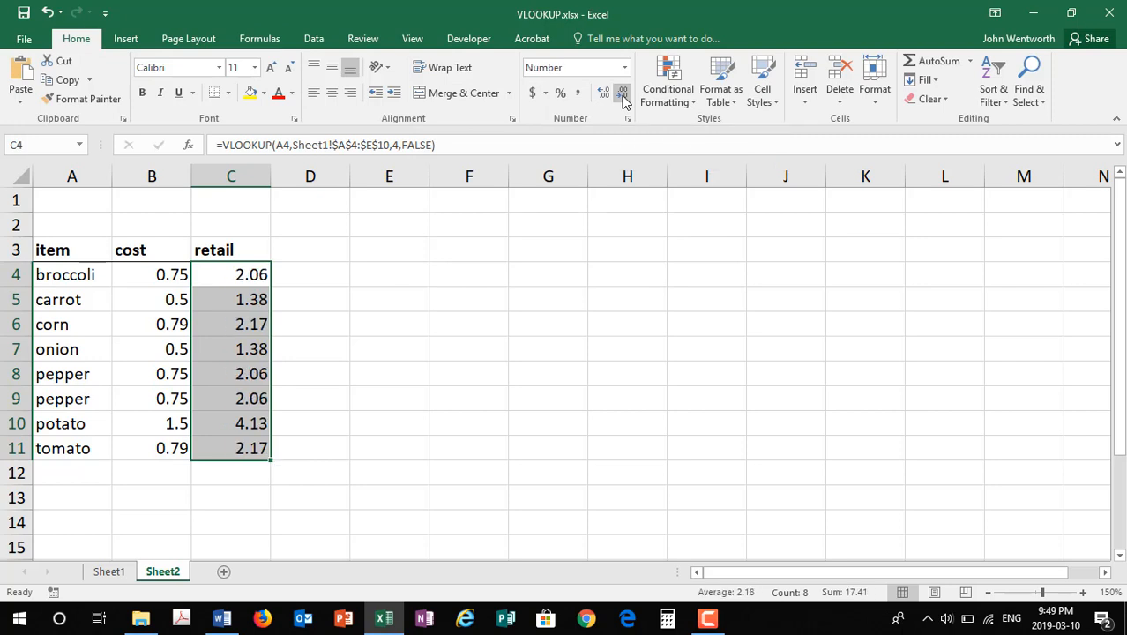
pyautogui.click(106, 572)
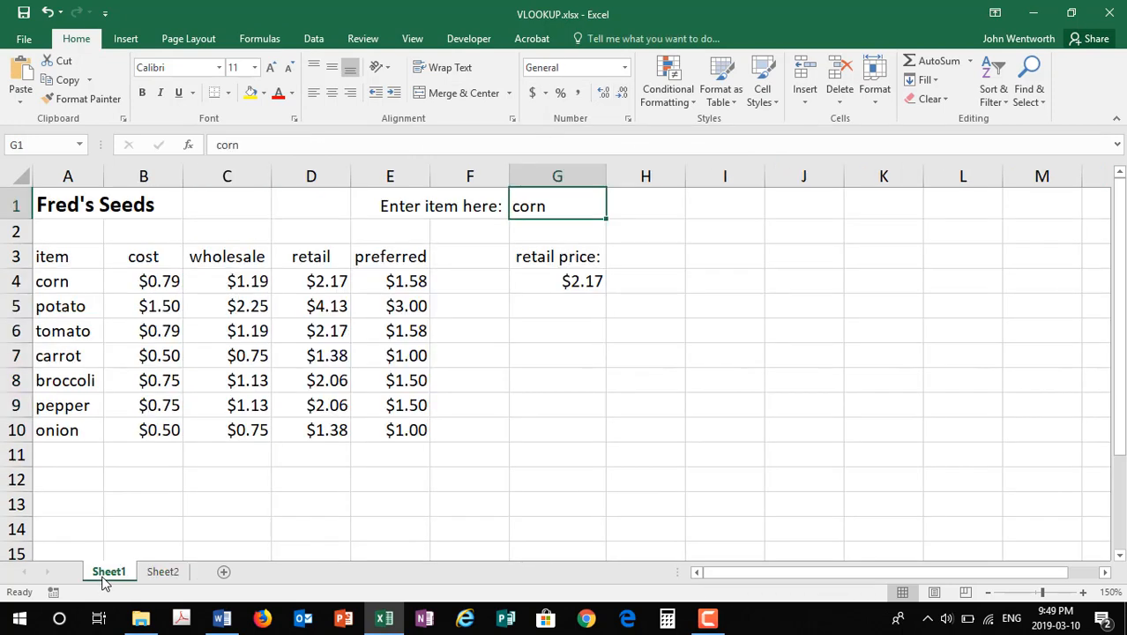